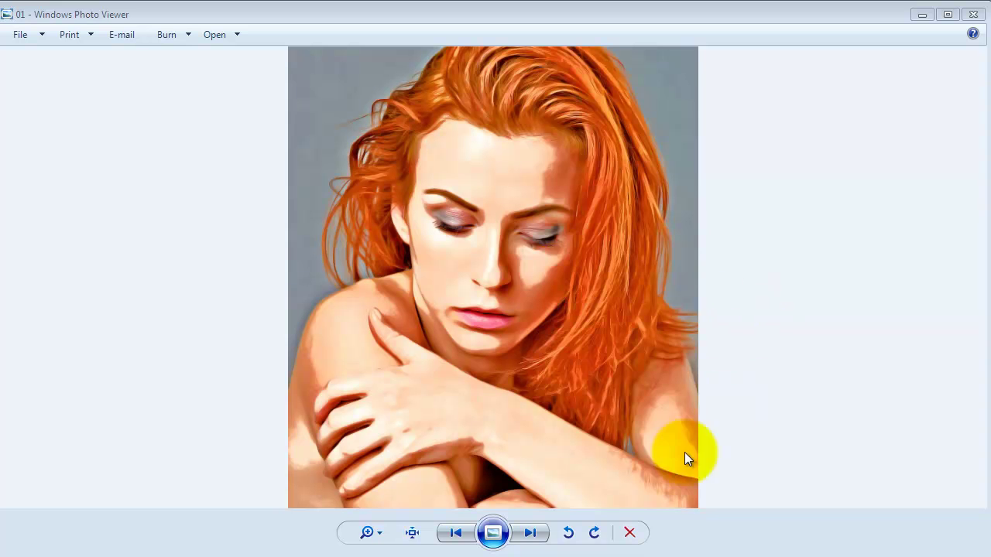
Step: Inspect painted image 01 at actual size, panning over the eyes, lips, shoulder and hand
left_click(411, 534)
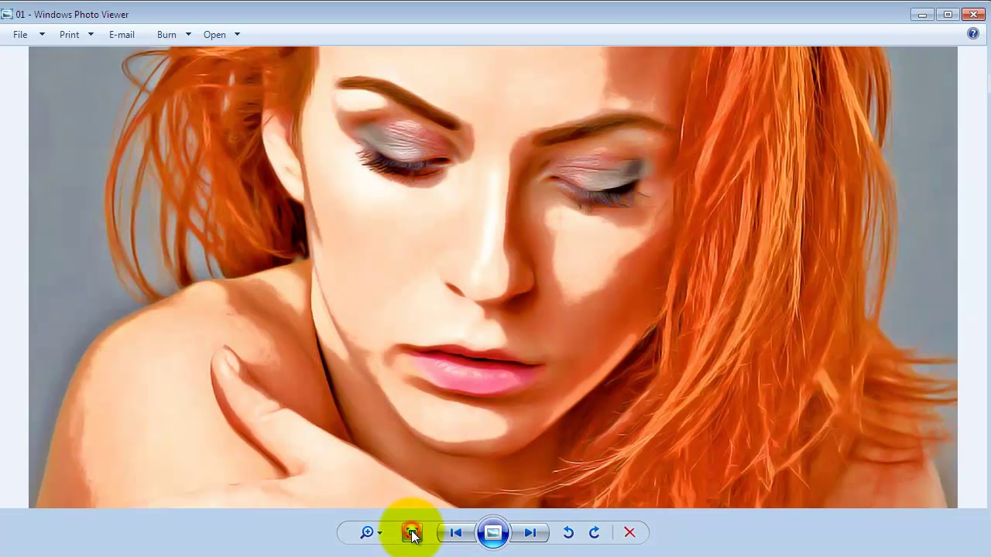
left_click_drag(510, 267, 519, 457)
mouse_move(556, 242)
left_mouse_down()
mouse_move(531, 436)
mouse_move(565, 117)
left_mouse_up()
left_click_drag(684, 456, 699, 198)
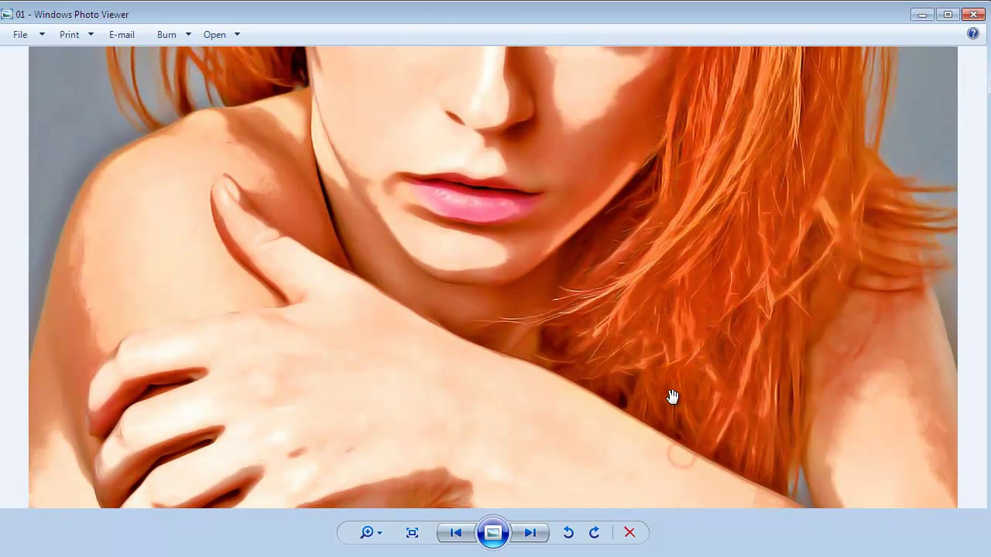
left_click_drag(666, 431, 675, 216)
left_click_drag(681, 260, 686, 442)
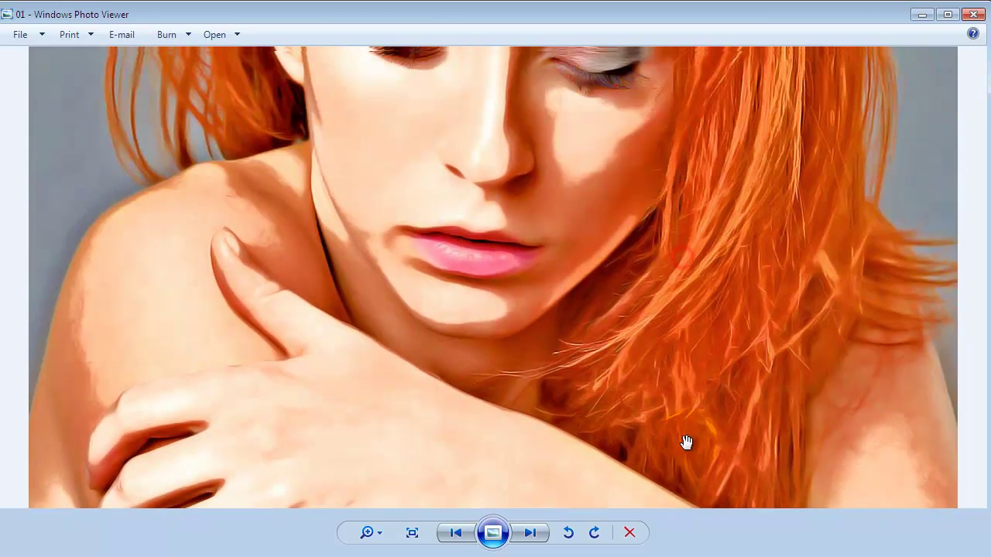
left_click_drag(665, 221, 648, 369)
left_click(498, 534)
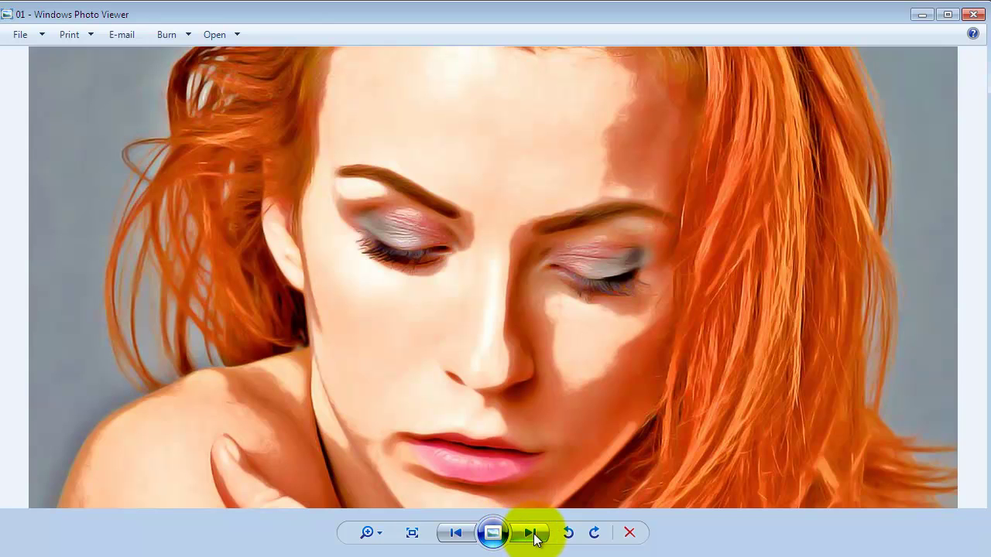
Step: Examine image 02 at actual size, covering the face, closed eyes, lips, hand and neck
left_click(529, 532)
left_click(611, 179)
left_click(412, 532)
mouse_move(686, 142)
left_mouse_down()
mouse_move(648, 454)
mouse_move(694, 100)
left_mouse_up()
mouse_move(725, 454)
left_mouse_down()
mouse_move(737, 54)
mouse_move(723, 459)
left_mouse_up()
left_click_drag(872, 113, 778, 457)
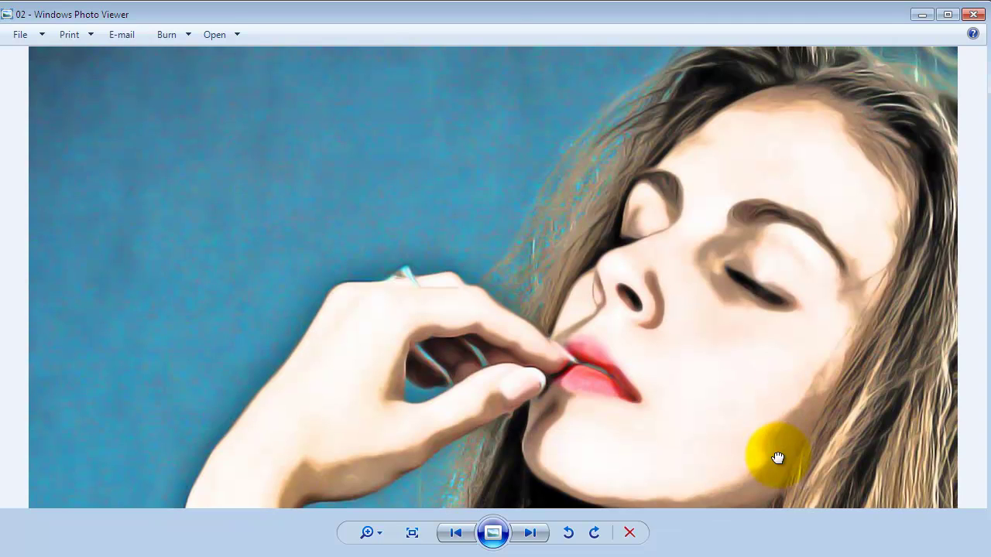
left_click_drag(832, 424, 774, 349)
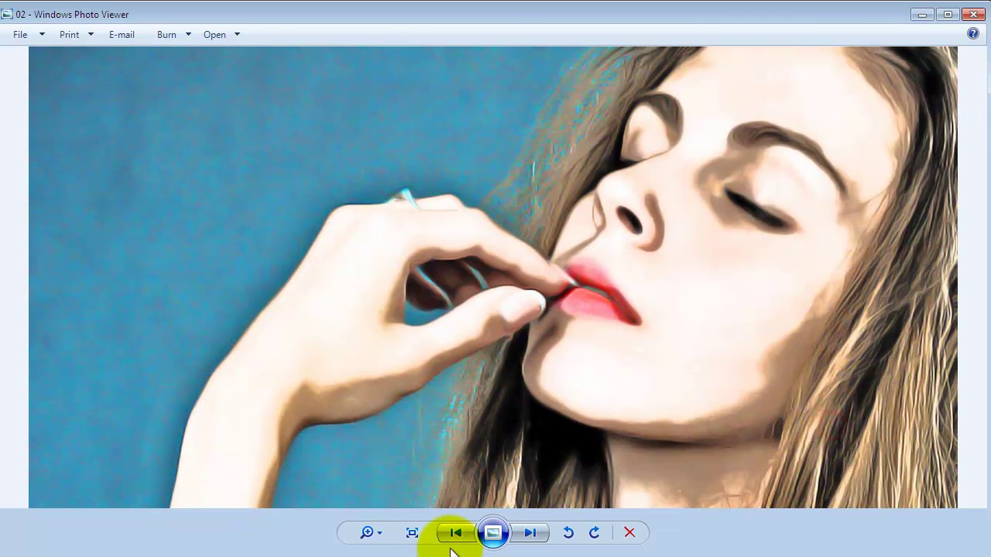
Step: Examine image 03, the blonde woman, at actual size, including her hair and necklace
left_click(532, 533)
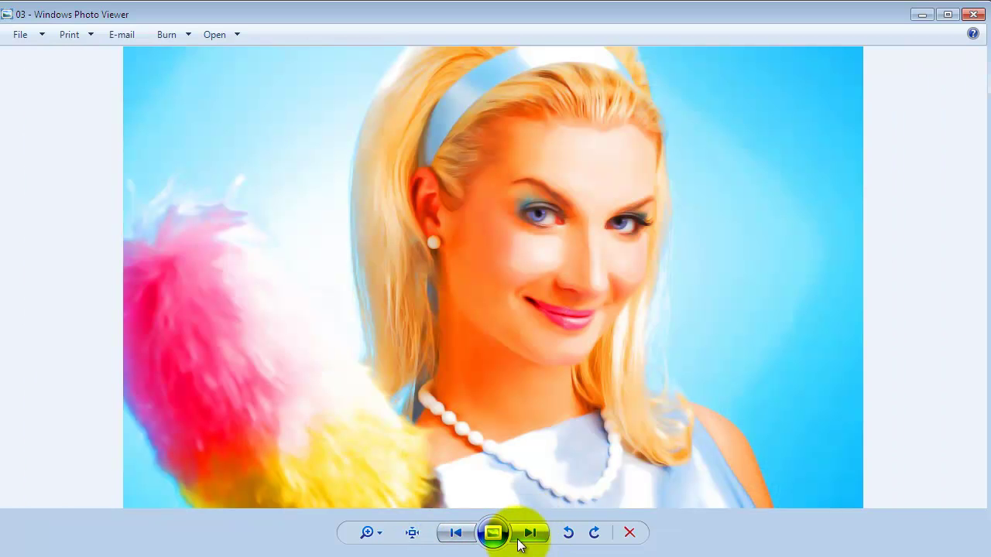
left_click(412, 533)
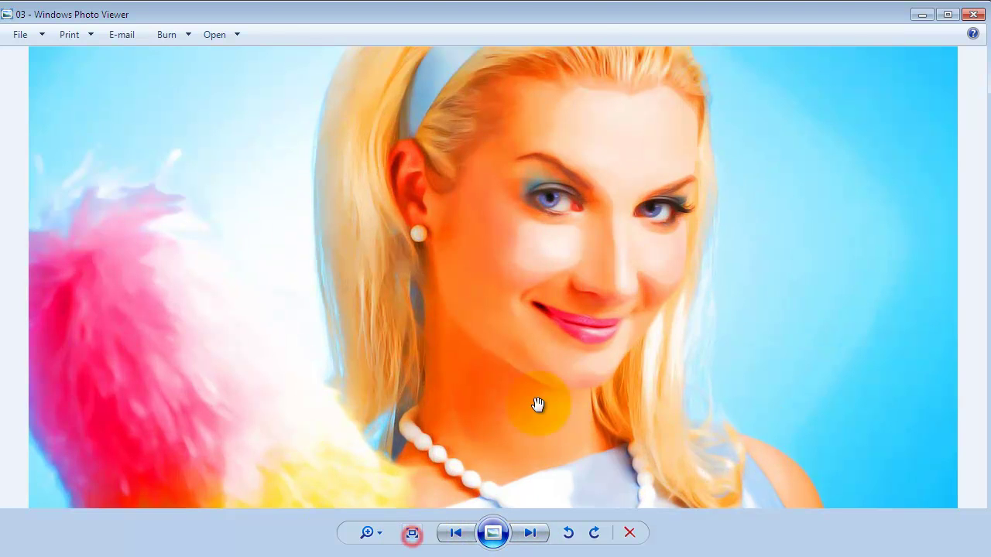
left_click_drag(635, 272, 632, 331)
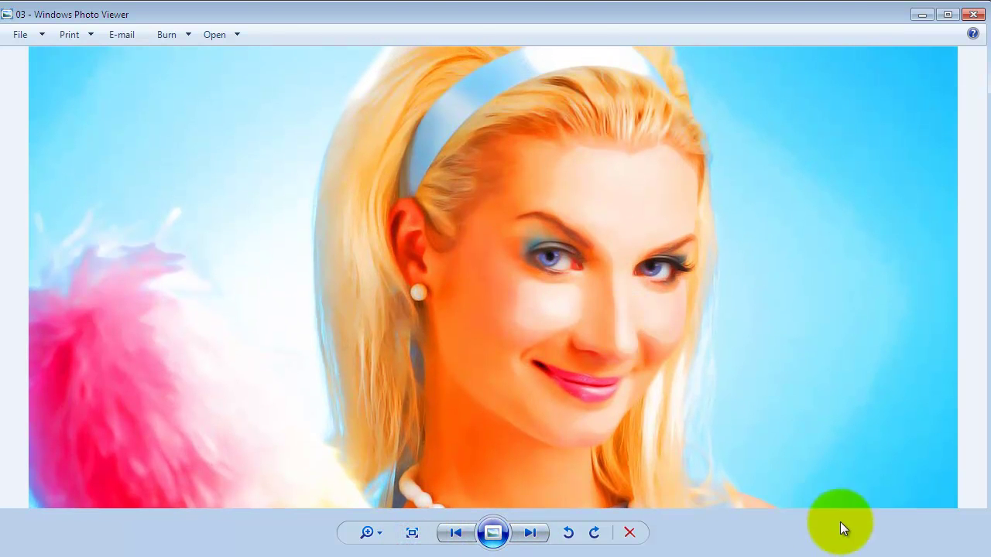
mouse_move(800, 460)
left_mouse_down()
mouse_move(819, 155)
mouse_move(802, 469)
left_mouse_up()
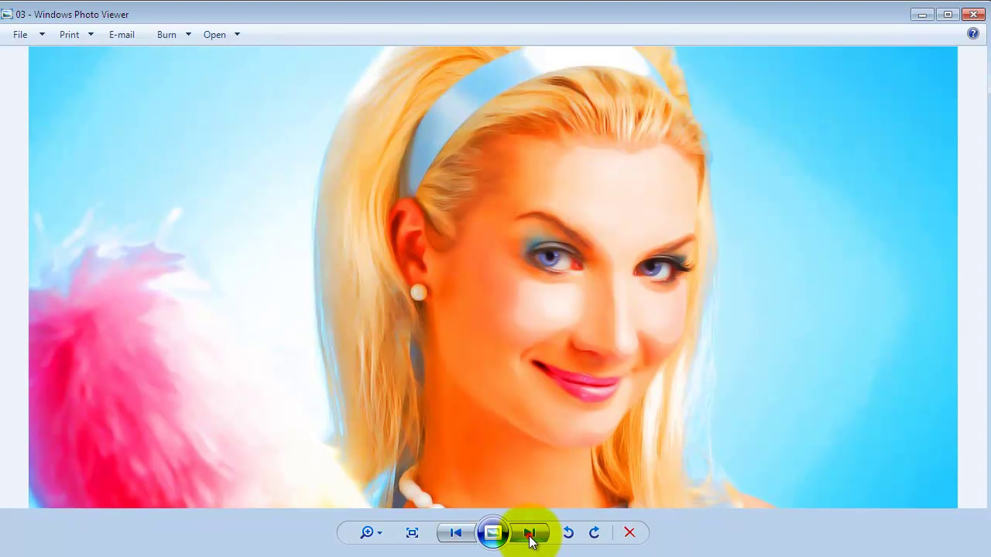
Step: View motorcycle image 04 at actual size, then advance to image 05
left_click(530, 532)
left_click(412, 533)
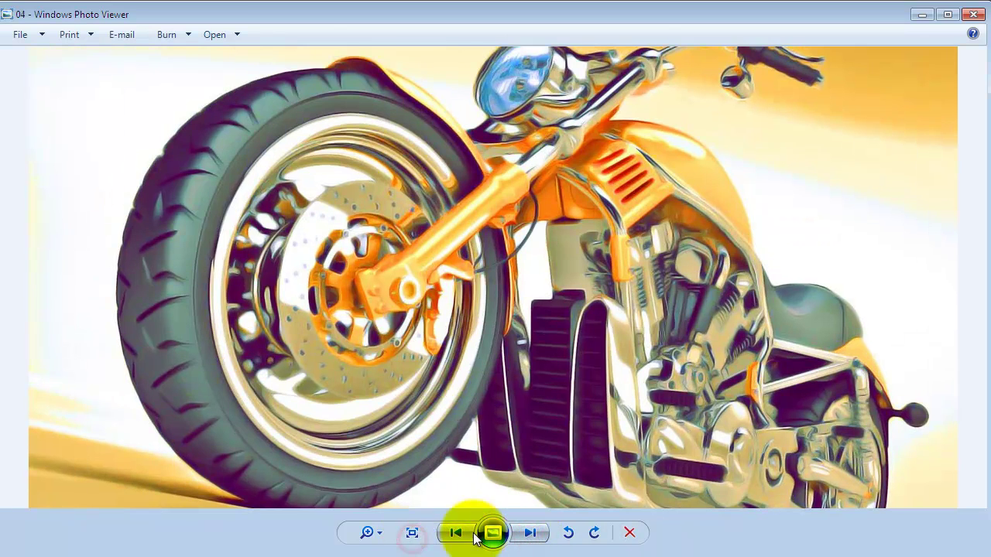
left_click_drag(657, 129, 662, 158)
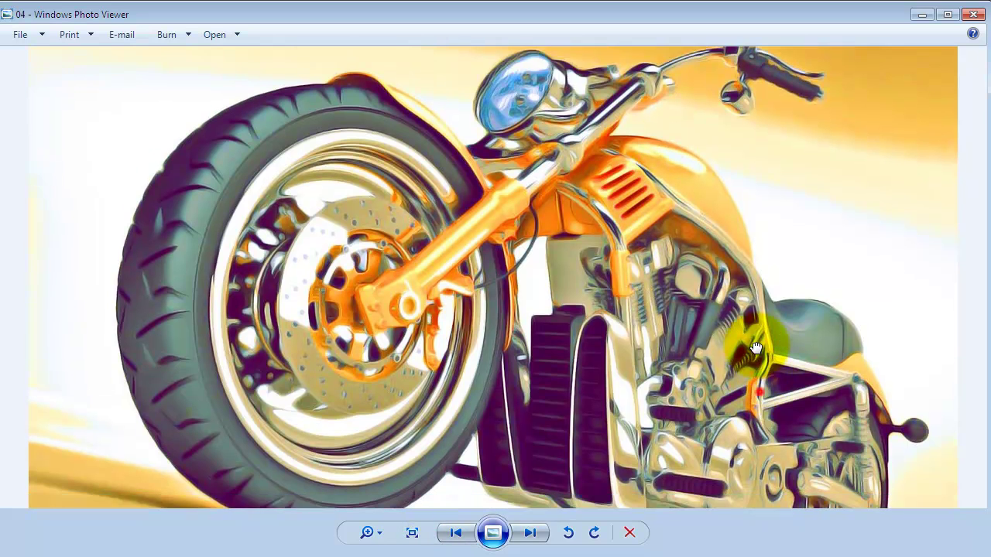
left_click_drag(750, 357, 783, 189)
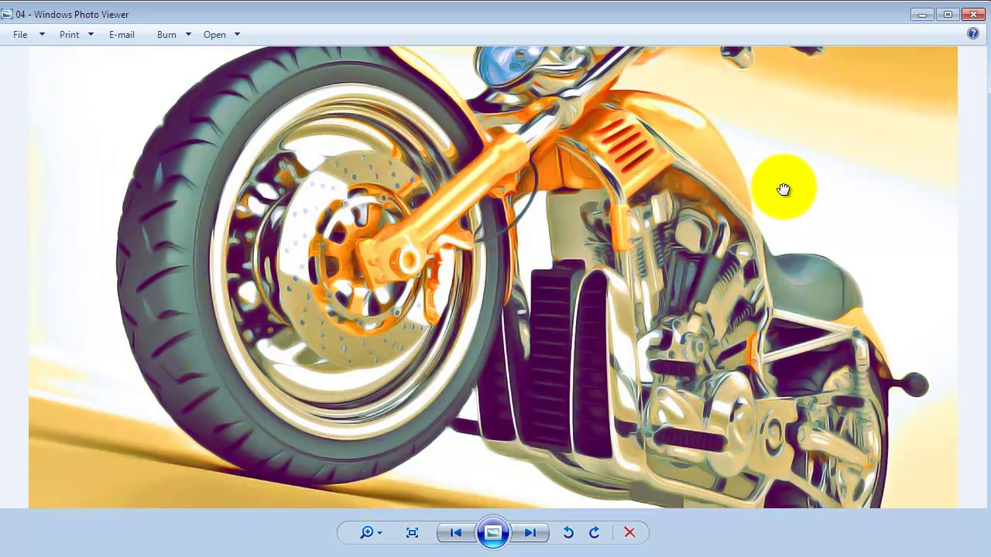
left_click(545, 533)
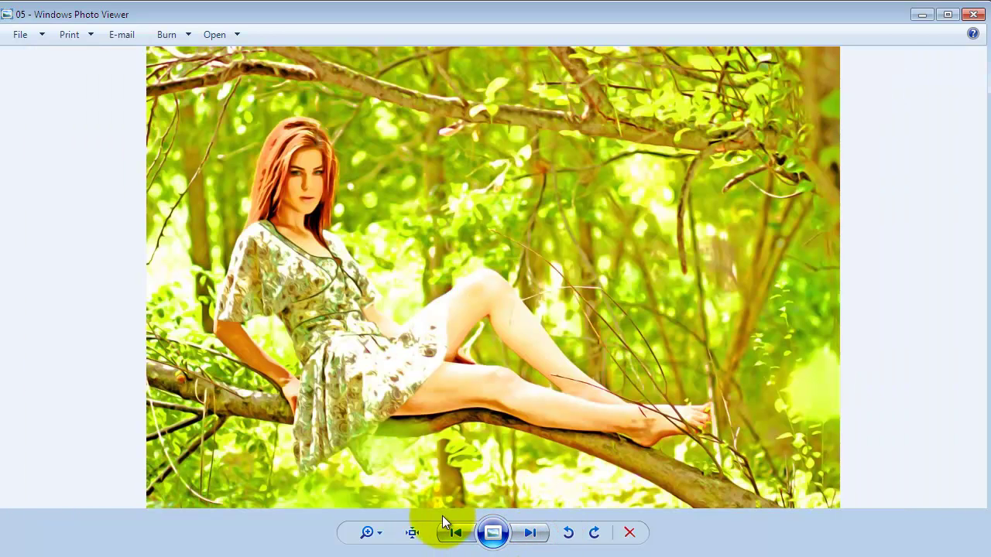
Step: Examine tree image 05 and city image 06 at actual size, panning over sky and buildings
left_click(411, 532)
left_click_drag(342, 225, 470, 84)
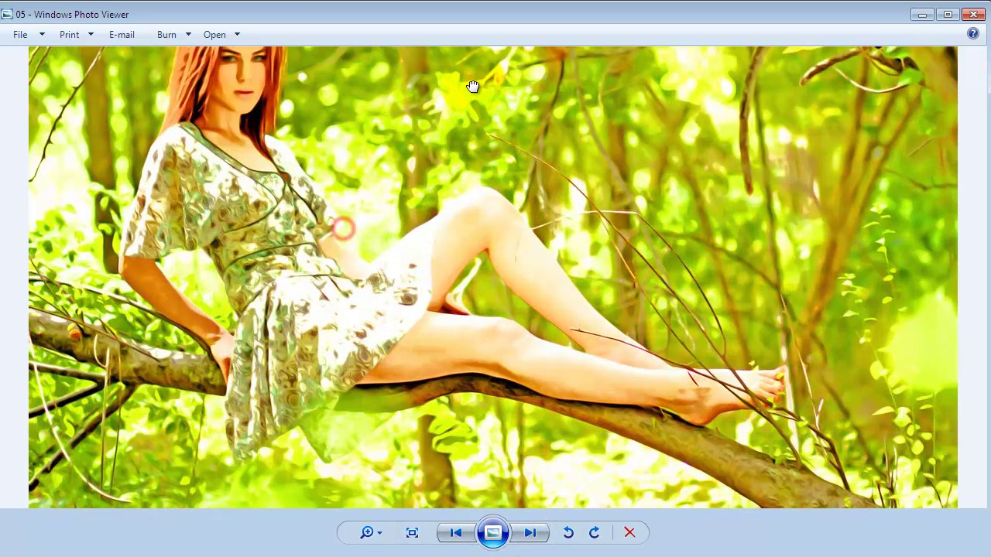
left_click_drag(480, 222, 483, 315)
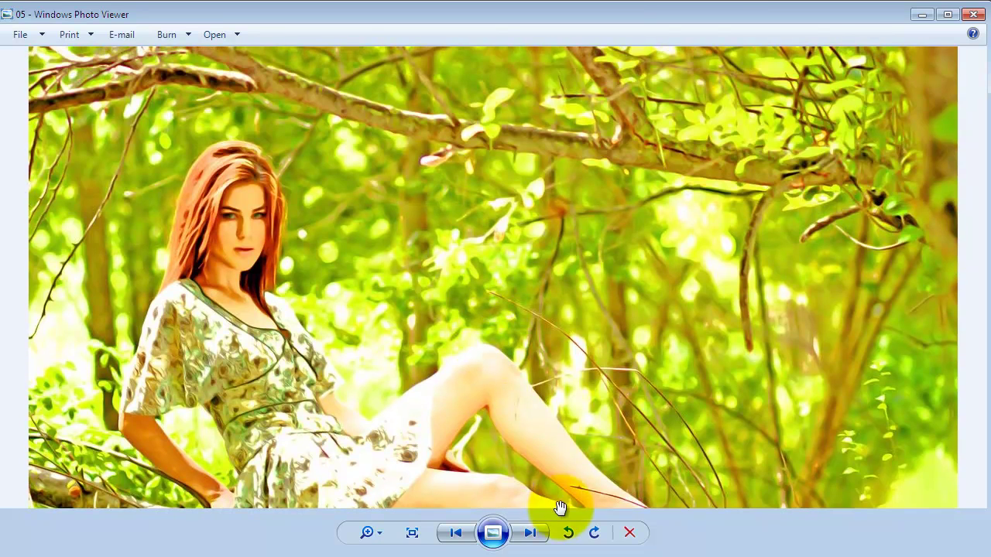
left_click(538, 527)
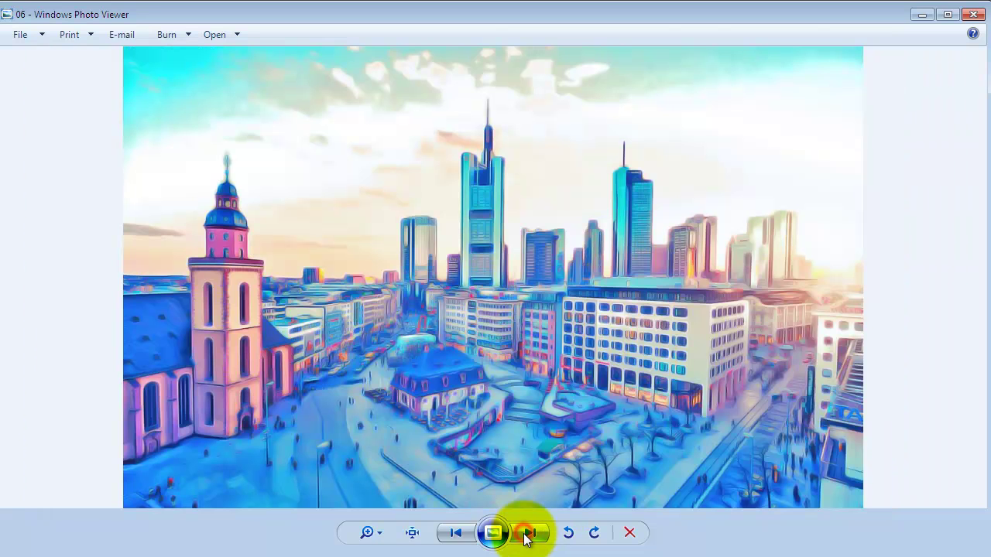
left_click(411, 535)
left_click_drag(593, 248, 575, 310)
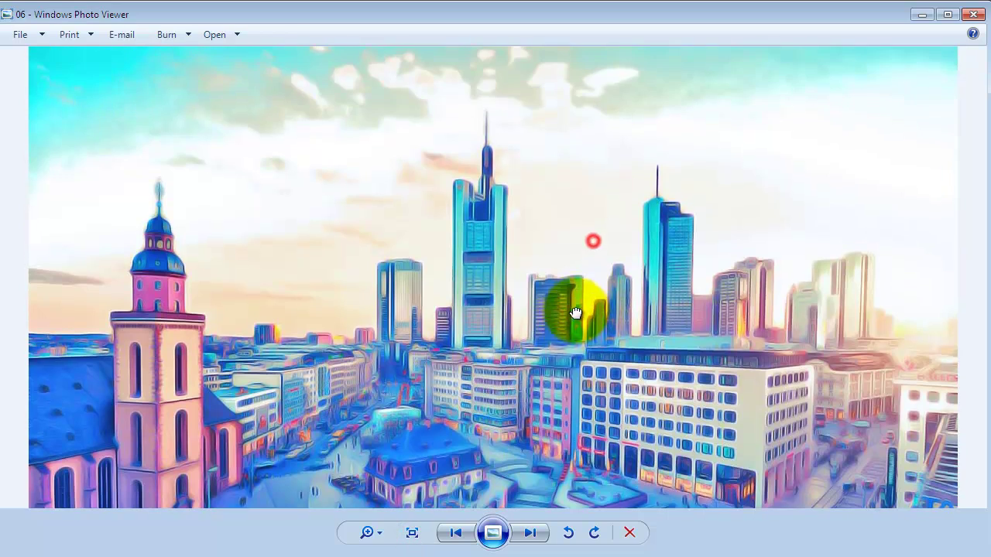
left_click_drag(593, 472, 597, 398)
scroll(453, 265, "up", 2)
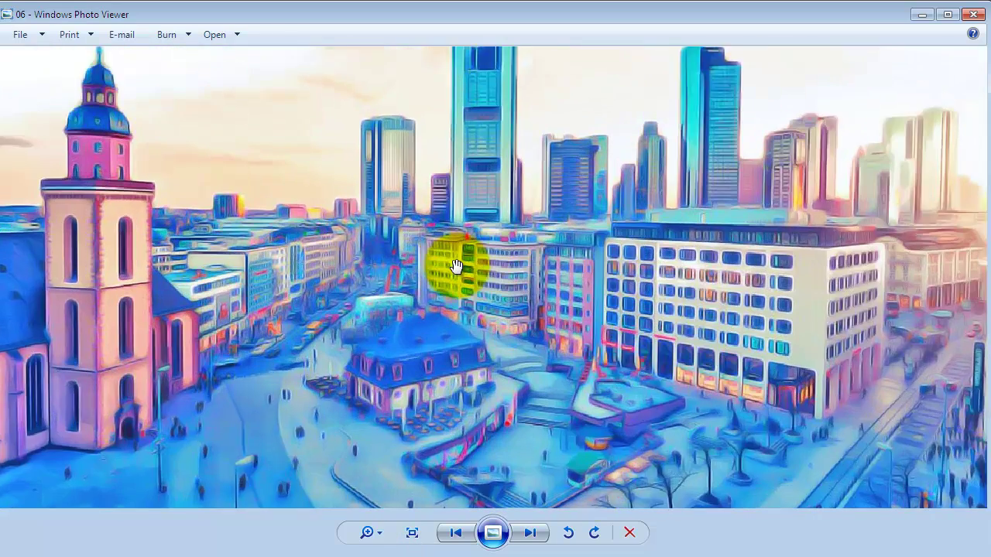
scroll(454, 266, "up", 1)
scroll(392, 269, "down", 2)
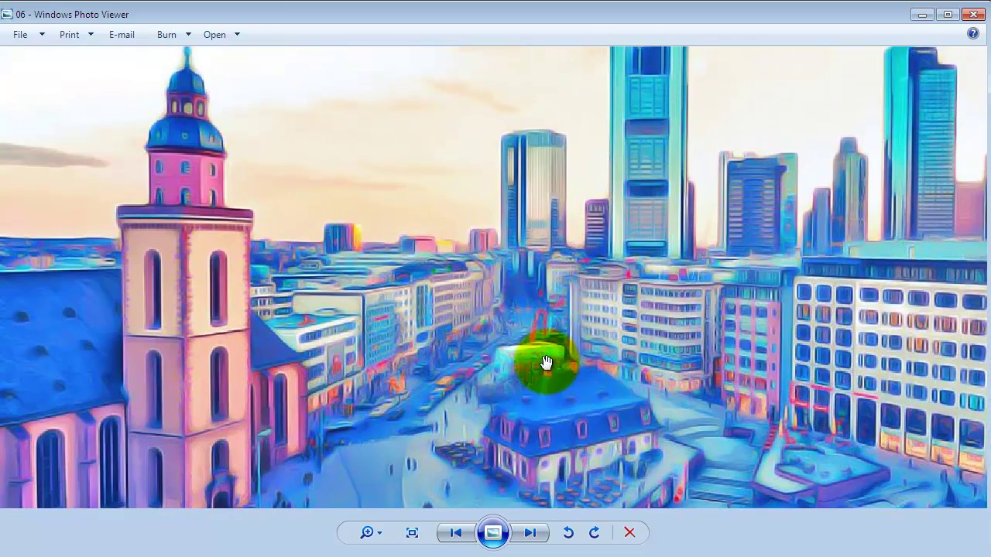
scroll(547, 361, "down", 3)
Step: Inspect mountain image 07 and street image 08 at actual size, panning over trees and sky
left_click(521, 534)
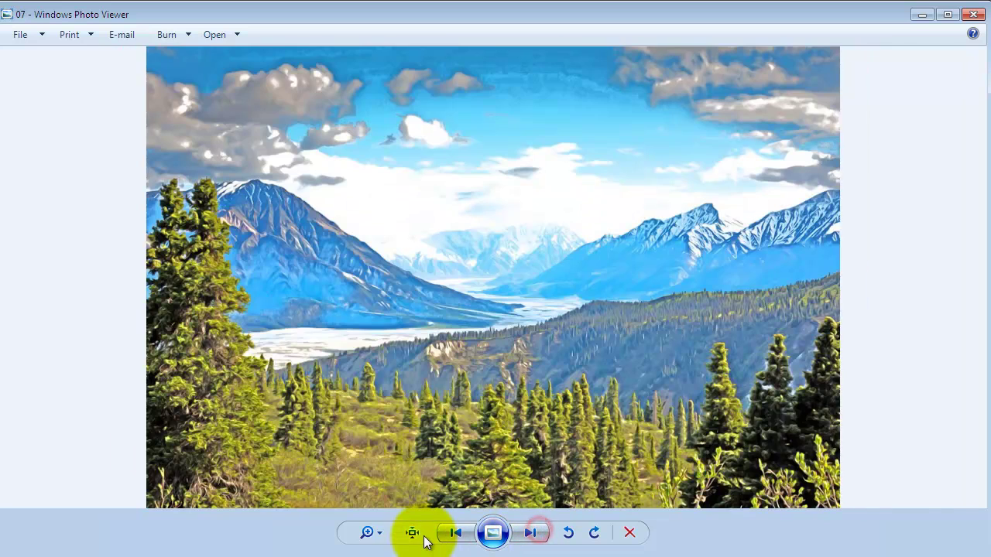
left_click(412, 532)
left_click_drag(198, 389, 462, 191)
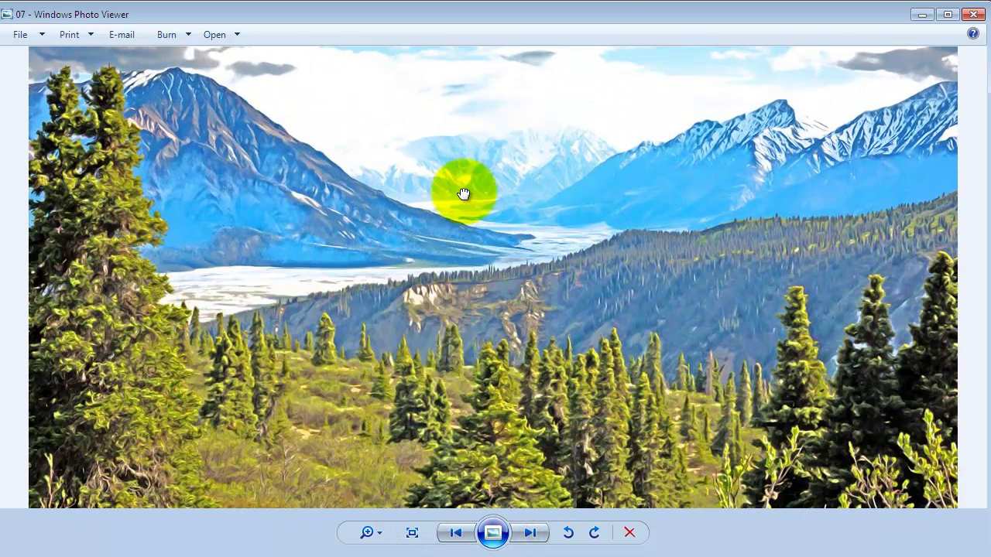
left_click_drag(932, 320, 932, 393)
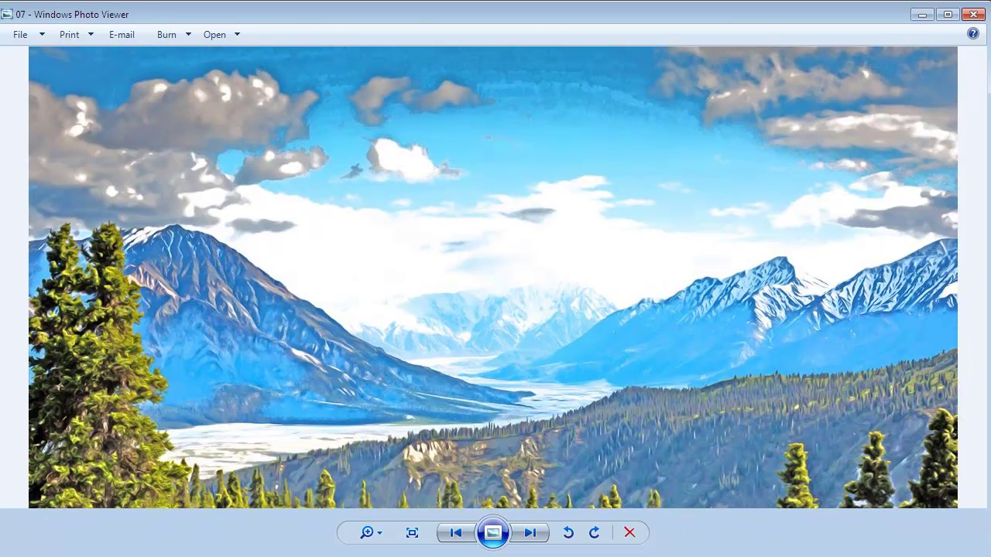
left_click(531, 533)
left_click(412, 533)
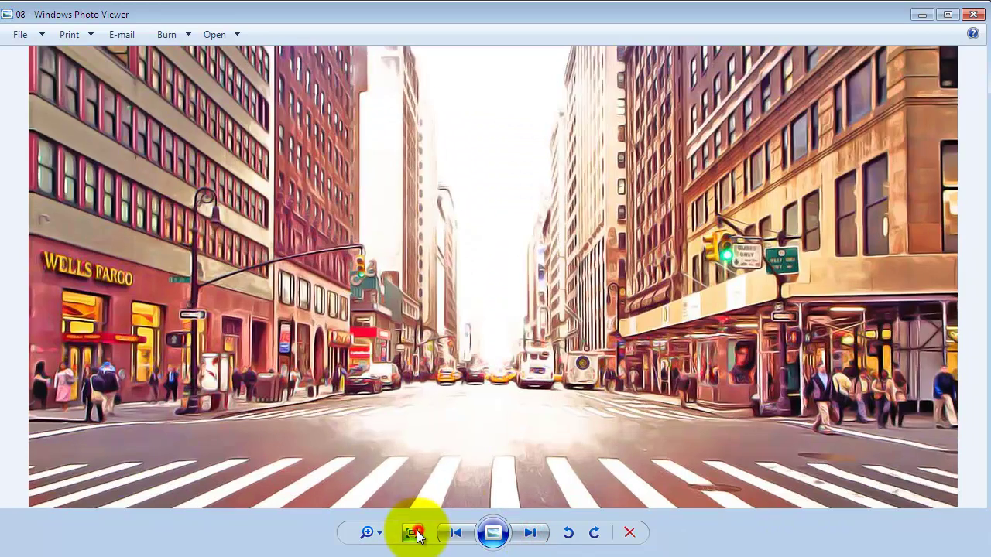
mouse_move(691, 141)
left_mouse_down()
mouse_move(681, 229)
mouse_move(706, 359)
mouse_move(828, 496)
mouse_move(844, 469)
mouse_move(842, 350)
mouse_move(822, 381)
mouse_move(254, 338)
left_mouse_up()
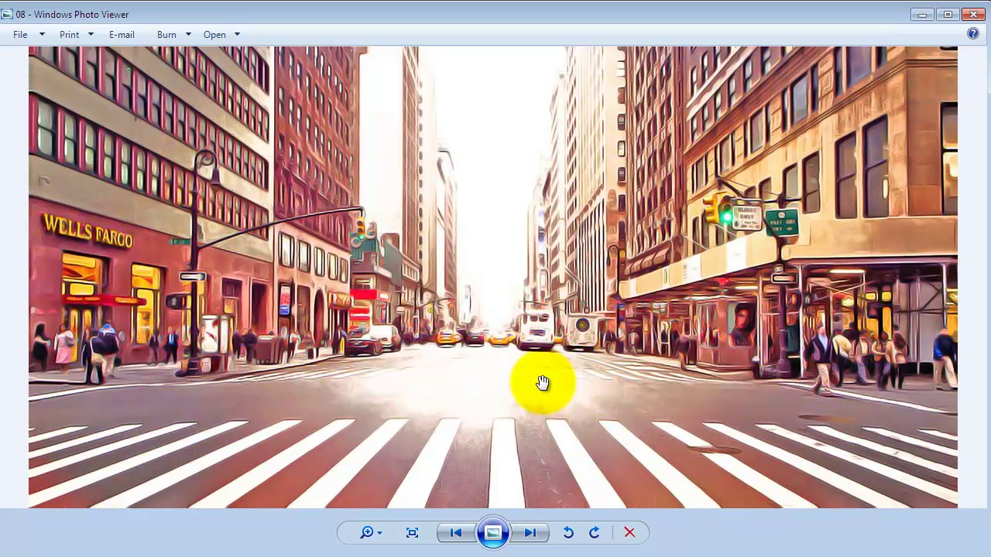
Step: View image 09, the woman with pillows, at actual size, then advance to image 10
left_click(529, 532)
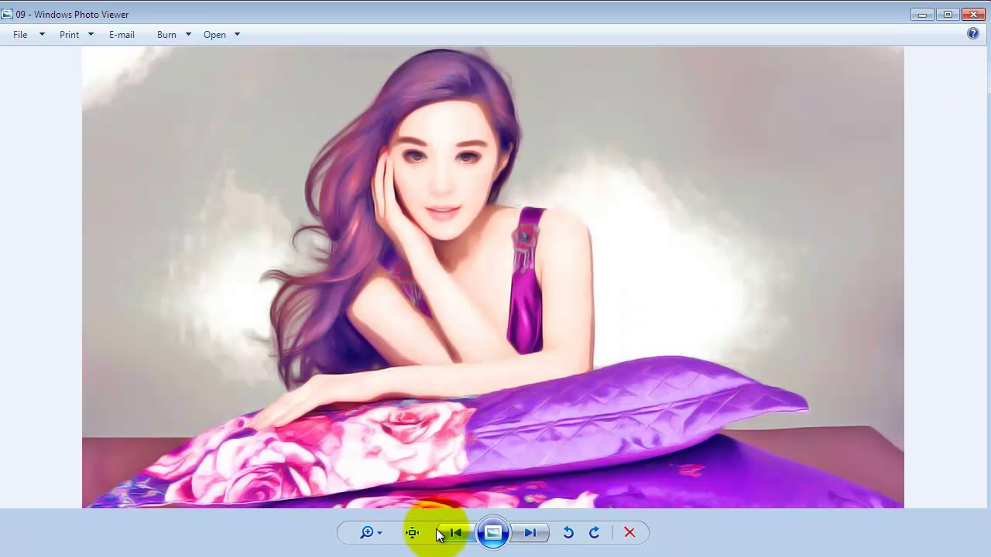
left_click(412, 532)
left_click_drag(517, 201, 506, 303)
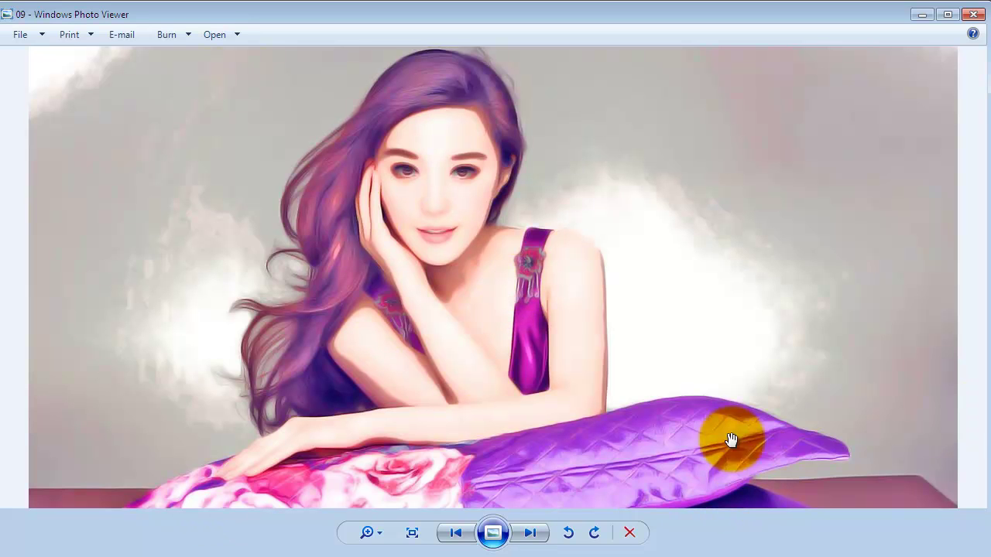
left_click(531, 533)
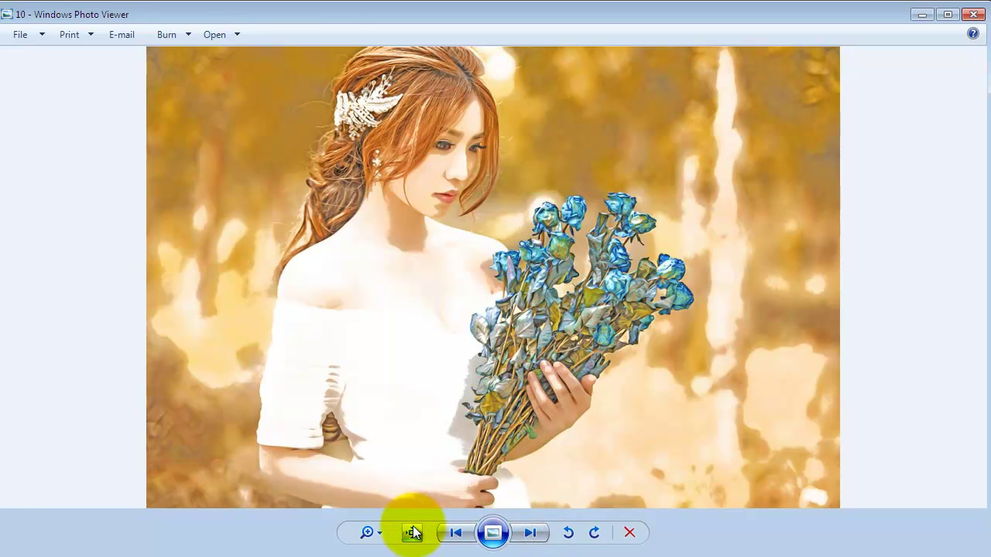
Step: View paintings 10 and 11 at actual size, panning around each
left_click(412, 533)
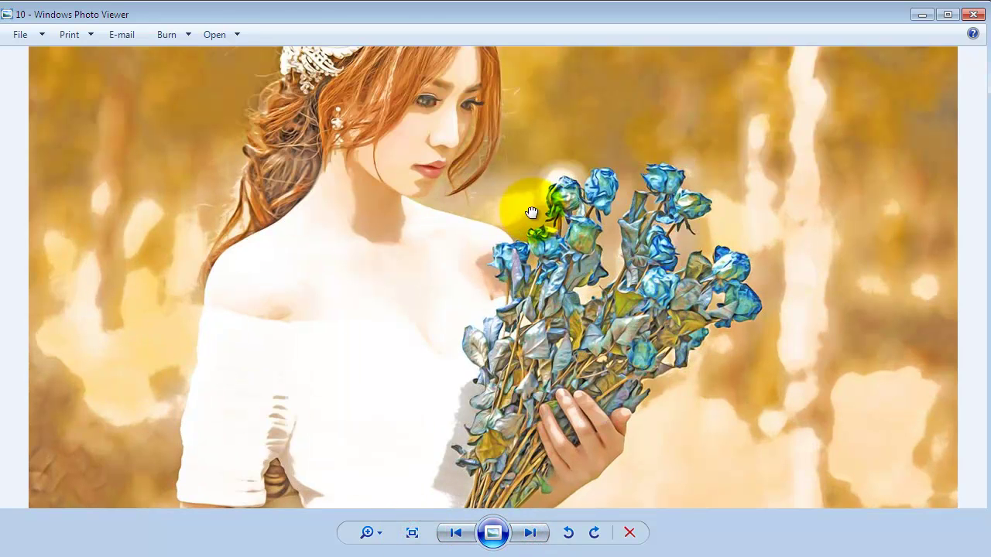
left_click_drag(531, 210, 588, 215)
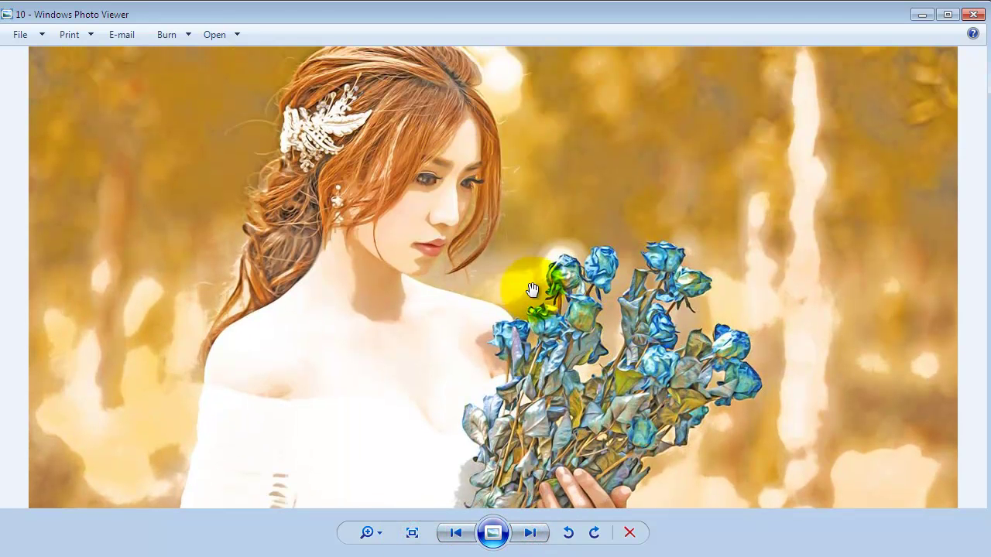
left_click_drag(632, 438, 640, 444)
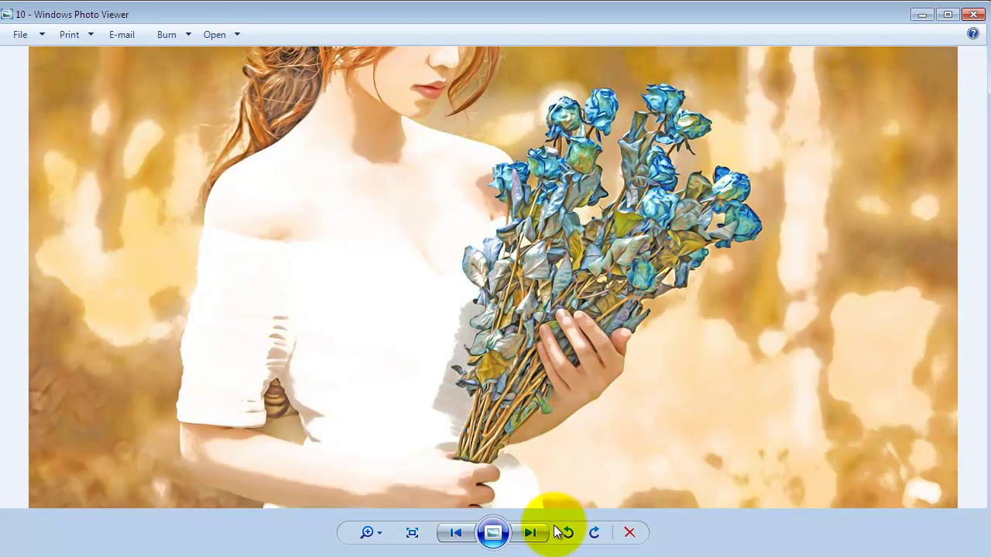
left_click(532, 532)
left_click(413, 532)
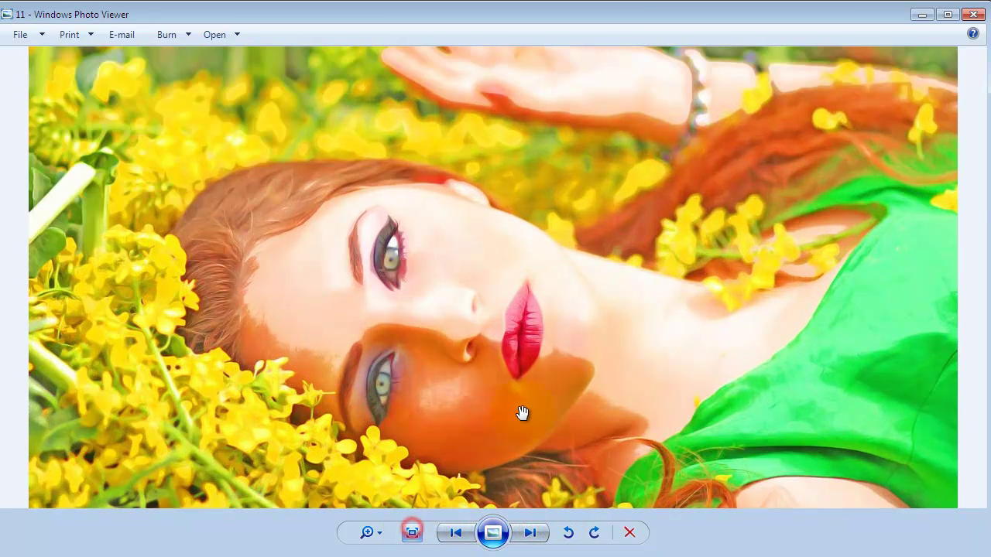
mouse_move(772, 462)
left_mouse_down()
mouse_move(790, 245)
mouse_move(767, 447)
left_mouse_up()
Step: Pan mountain painting 12 at actual size from the sky to the grassy foreground
left_click(535, 540)
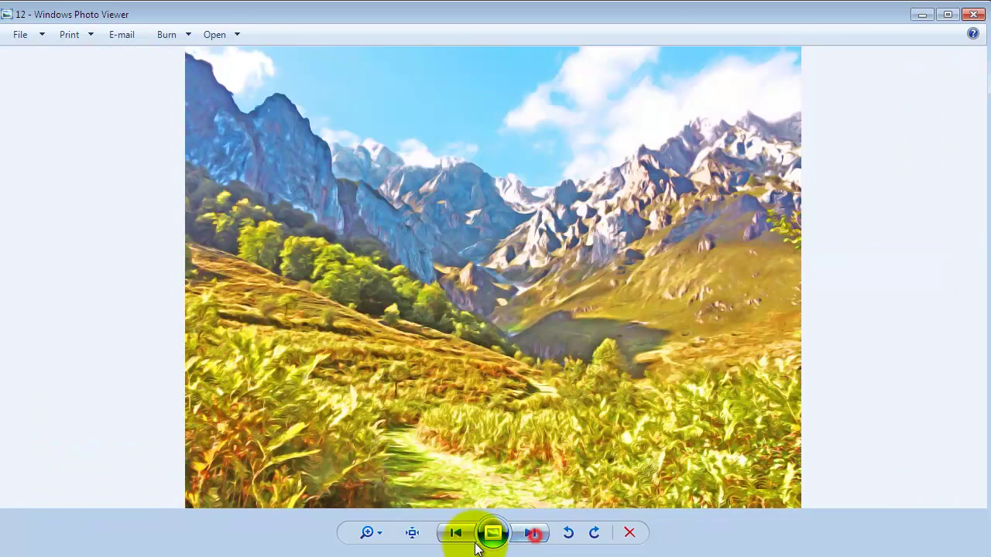
left_click(411, 532)
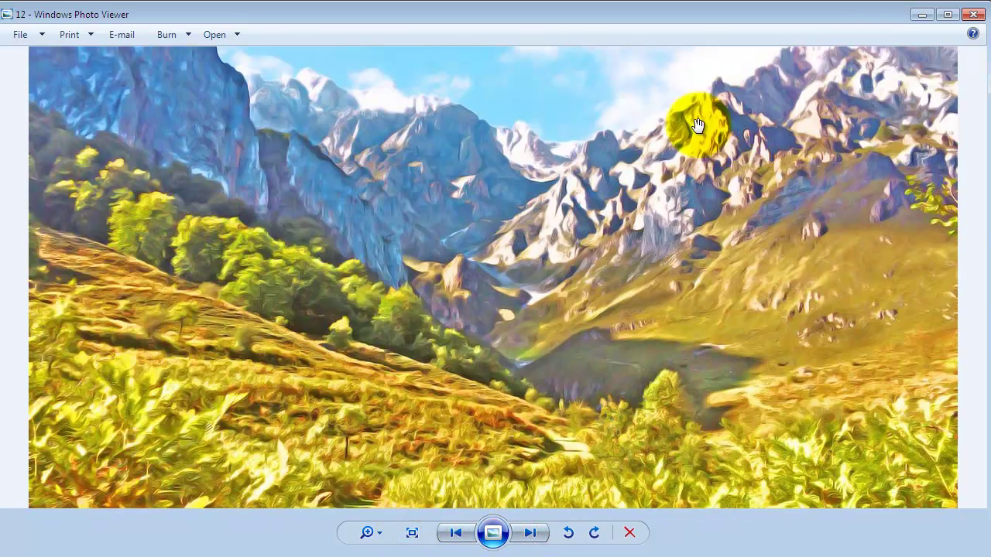
left_click_drag(651, 146, 650, 251)
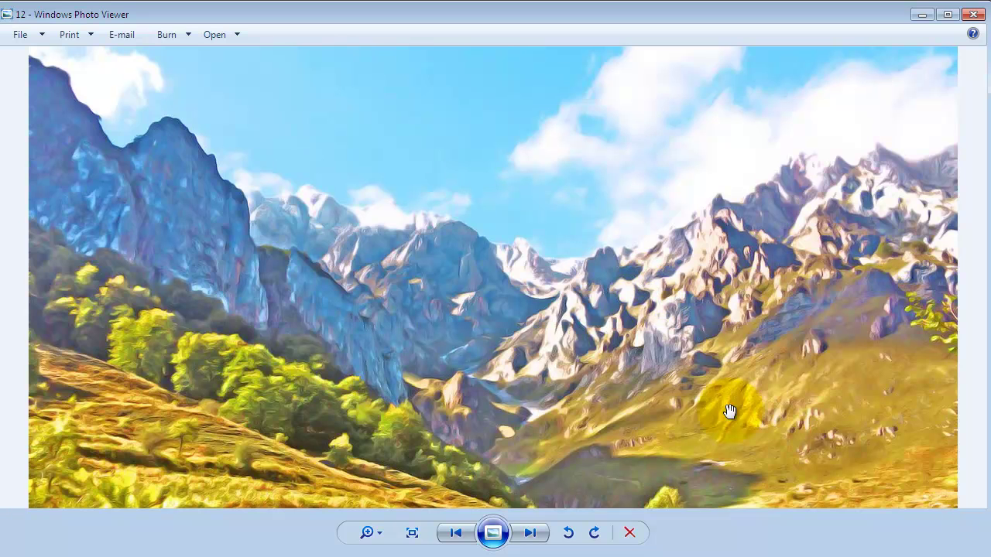
left_click_drag(755, 360, 812, 124)
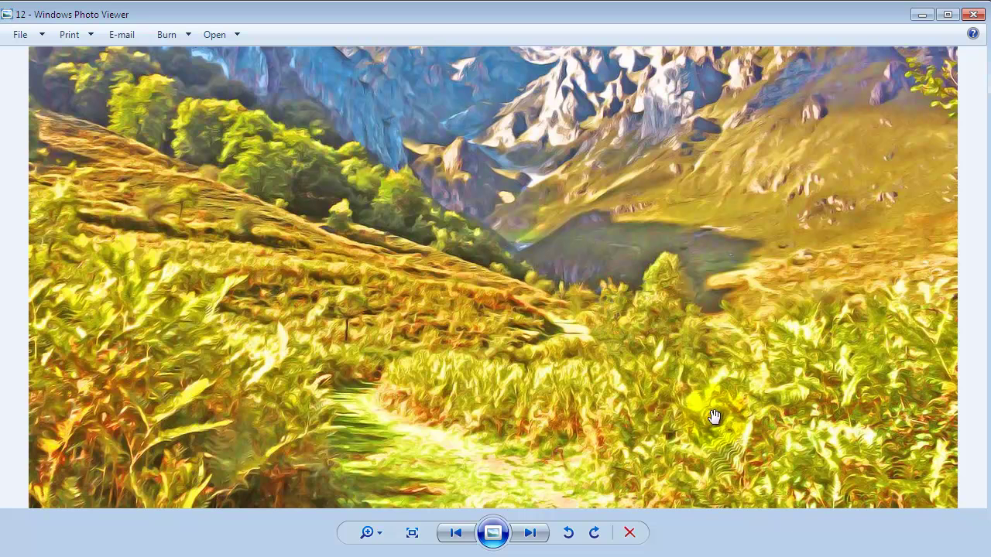
Step: Pan portrait painting 13 at actual size across hair, face, lips, hands and shoulders
left_click(530, 533)
left_click(411, 533)
left_click_drag(685, 178, 675, 372)
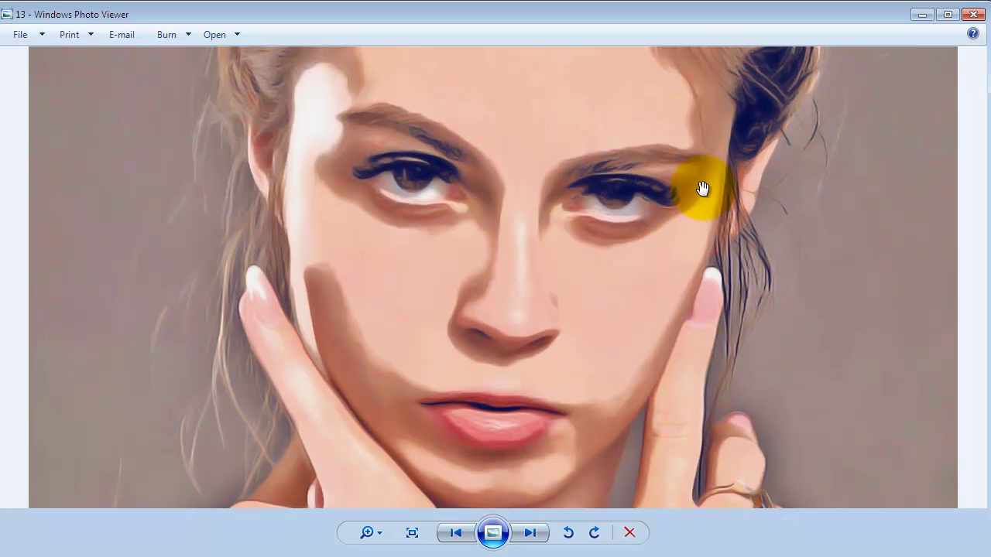
left_click_drag(710, 132, 722, 401)
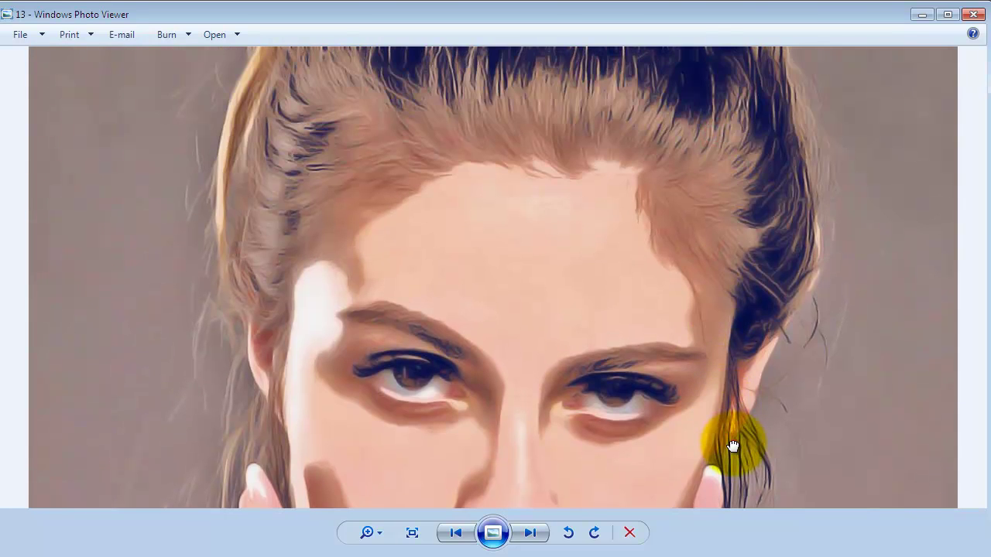
left_click_drag(733, 446, 736, 144)
left_click_drag(740, 473, 740, 159)
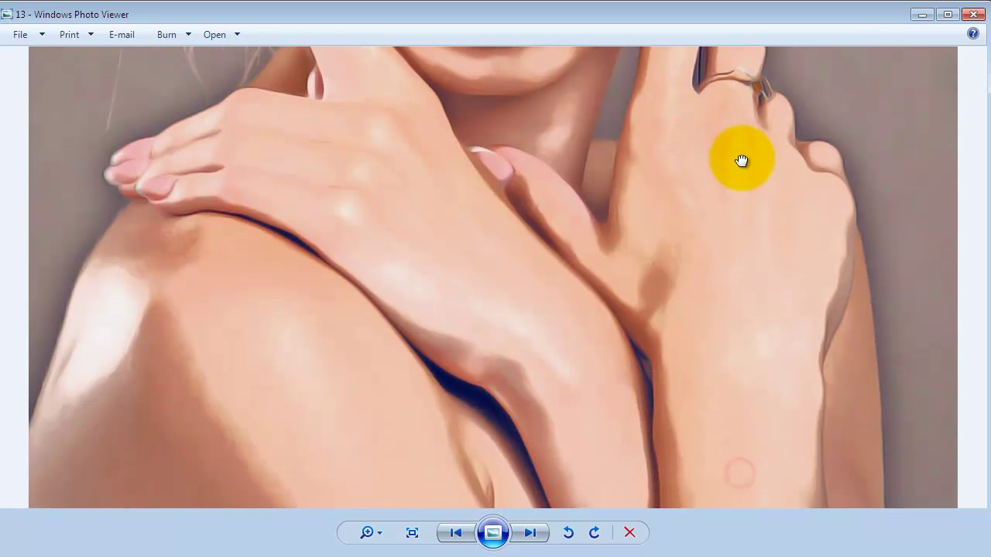
mouse_move(735, 394)
left_mouse_down()
mouse_move(745, 179)
mouse_move(738, 531)
left_mouse_up()
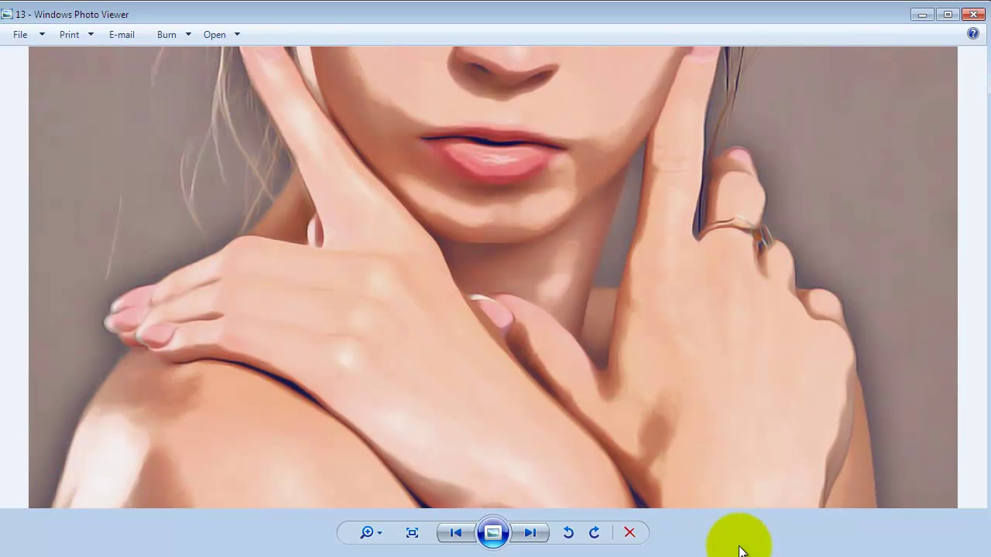
left_click_drag(738, 210, 739, 387)
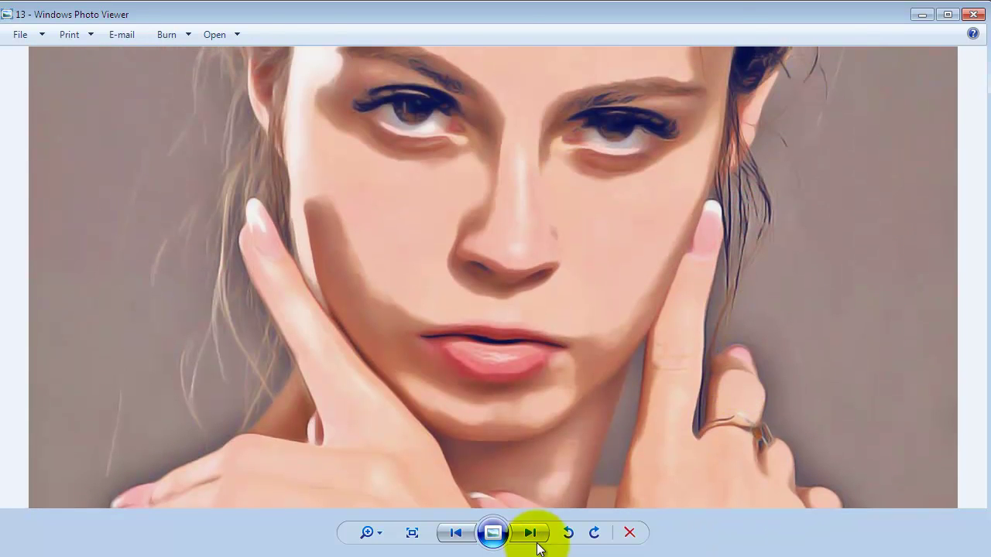
Step: Enlarge river painting 14 to actual size and pan around it
left_click(531, 534)
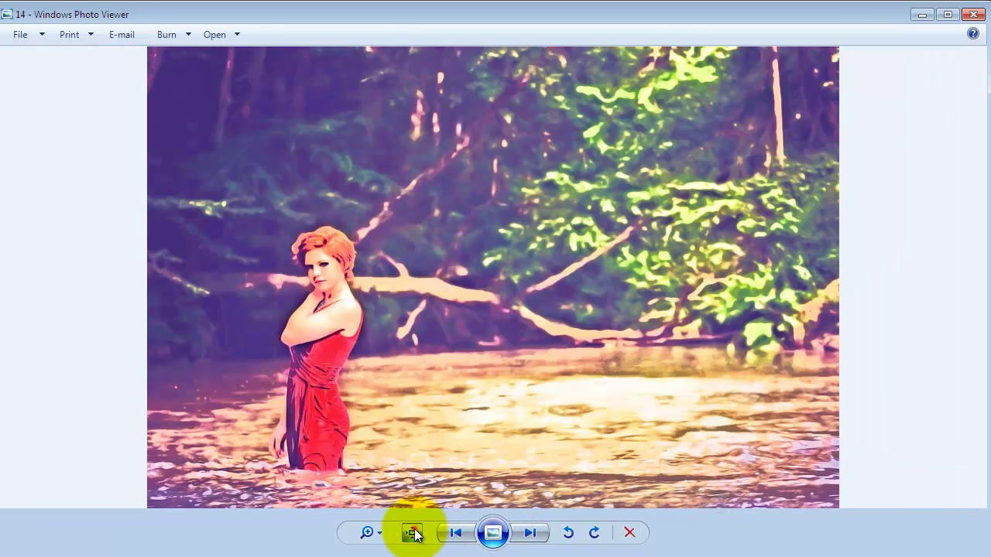
left_click(413, 535)
mouse_move(421, 464)
left_mouse_down()
mouse_move(414, 371)
mouse_move(464, 218)
left_mouse_up()
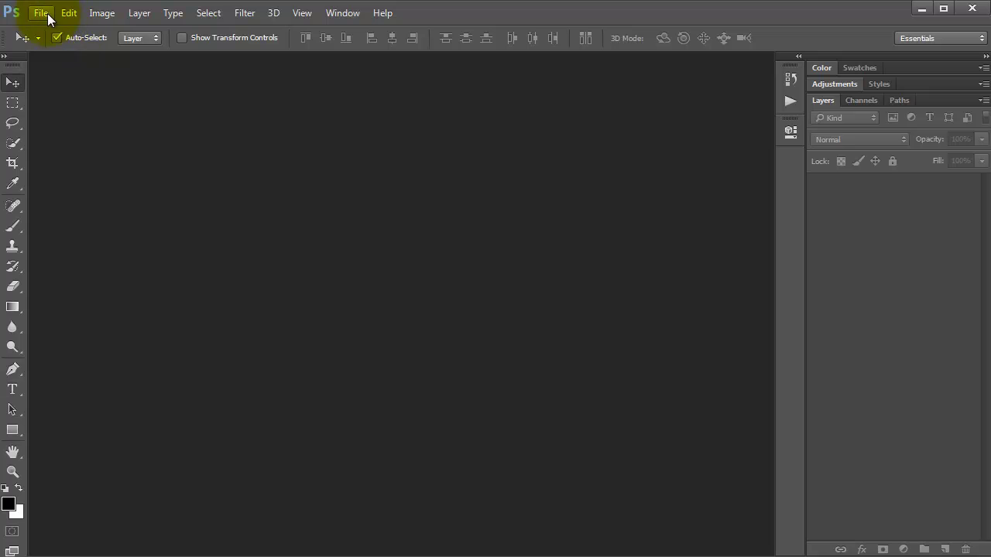
Step: Open girl-1467820.jpg from the Images folder and fit it on screen
left_click(41, 13)
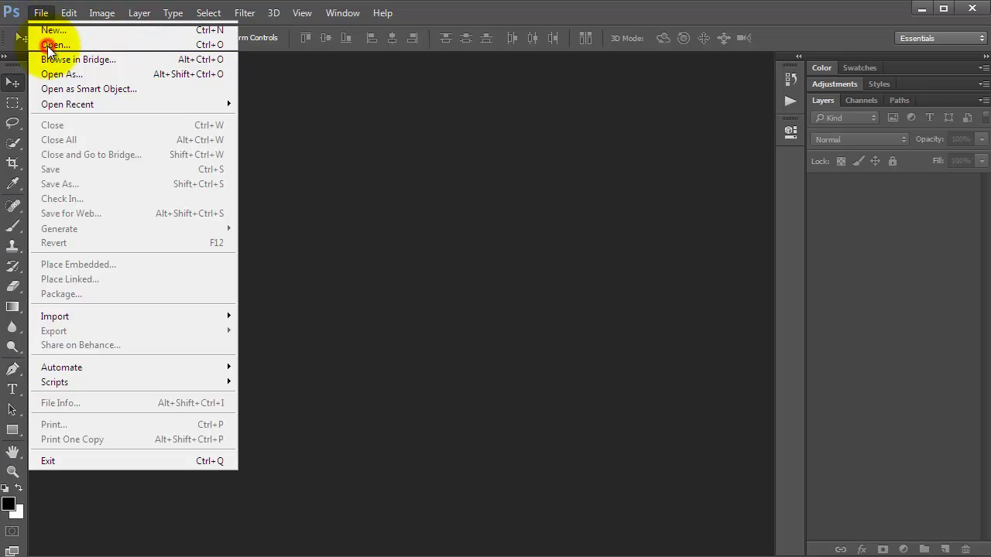
left_click(49, 46)
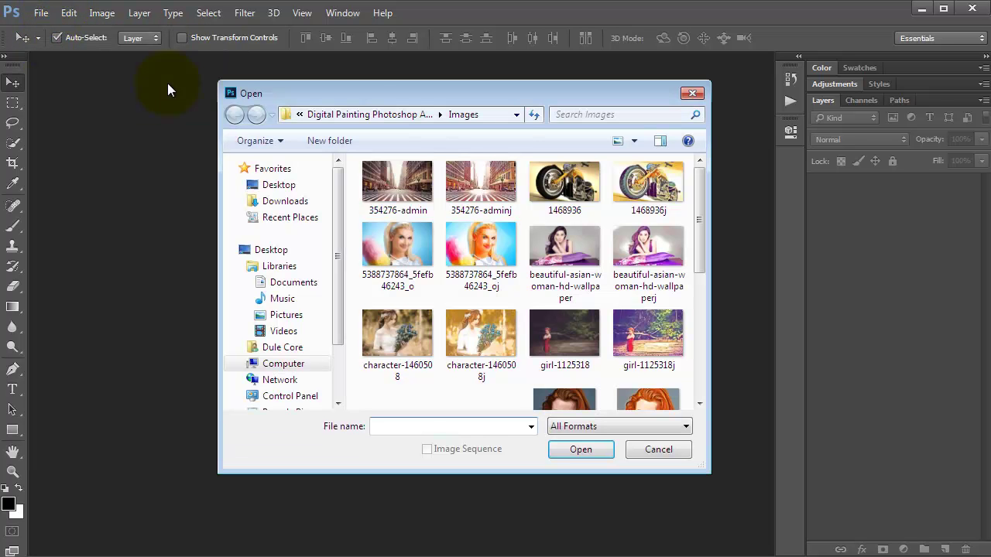
left_click(571, 401)
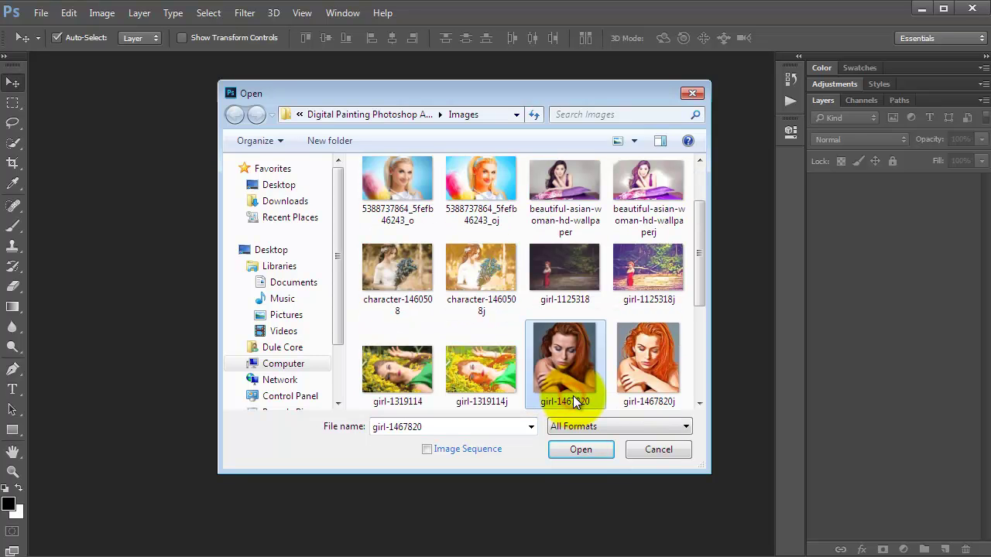
left_click(589, 447)
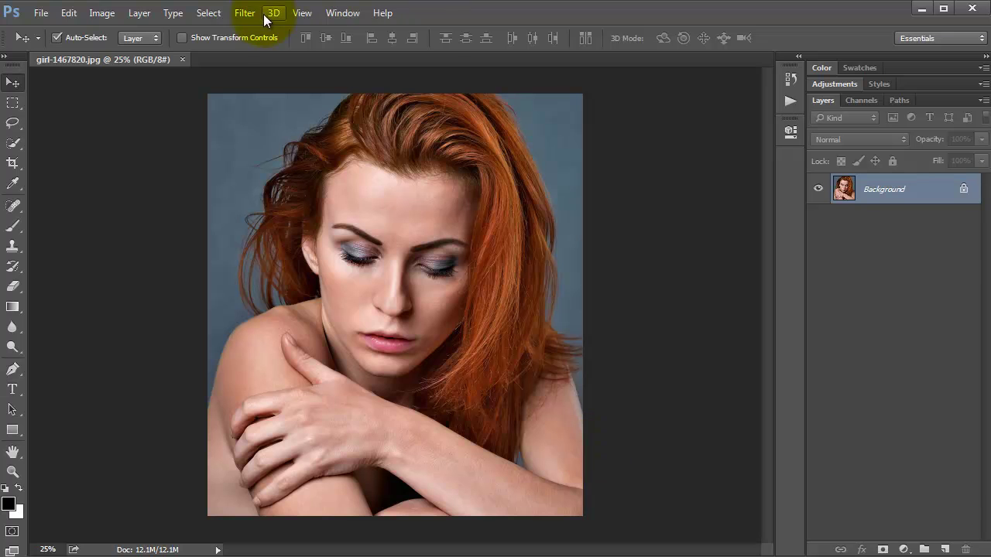
left_click(302, 13)
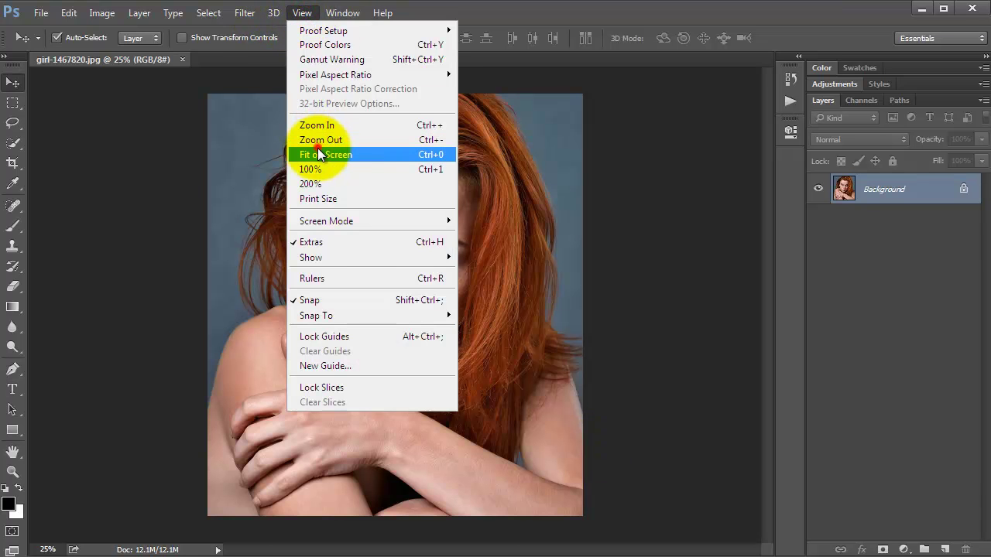
left_click(319, 154)
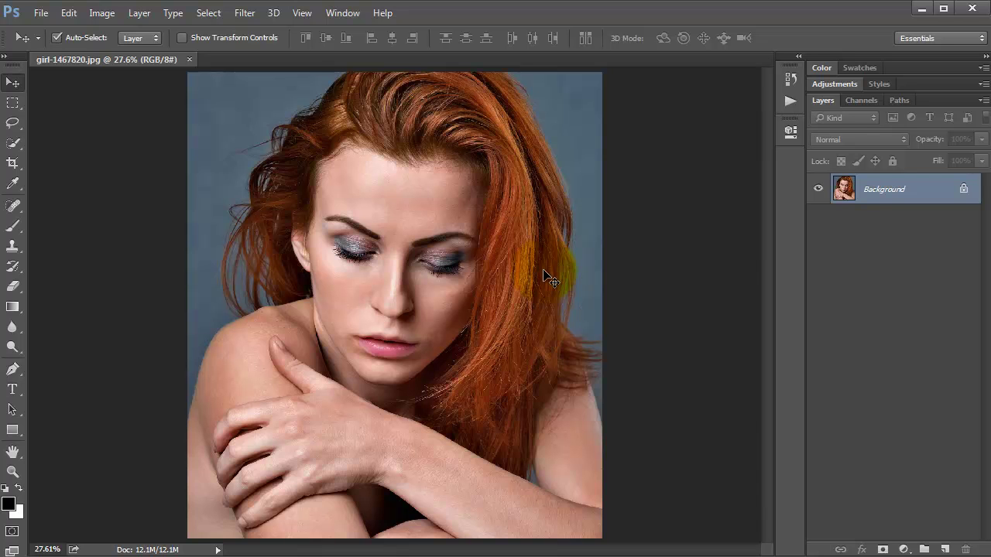
left_click(108, 19)
mouse_move(109, 31)
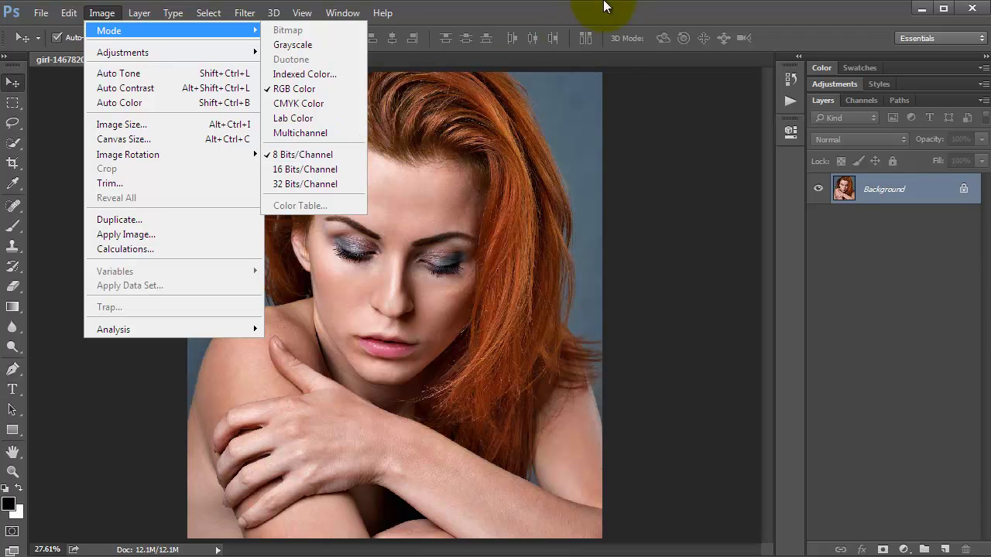
left_click(958, 321)
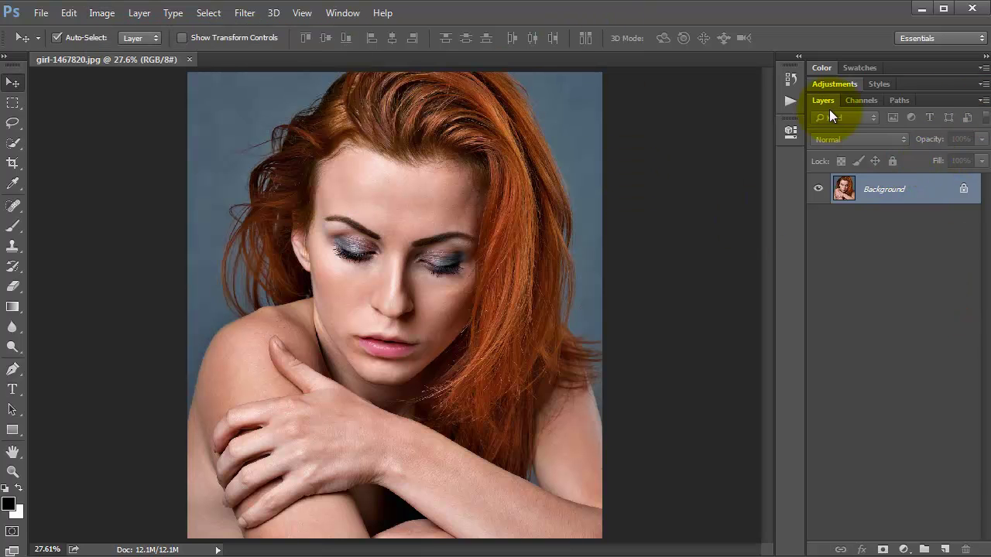
left_click(983, 101)
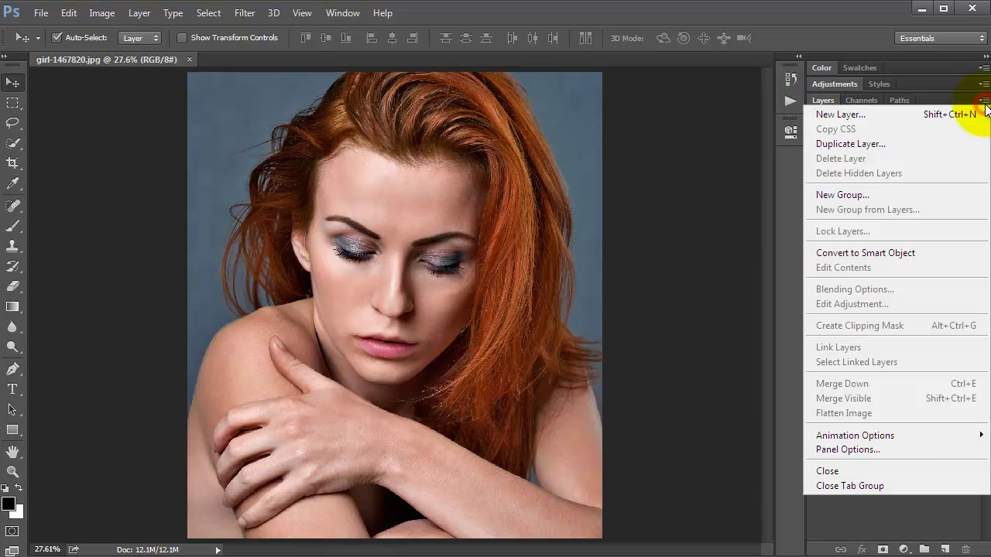
left_click(926, 449)
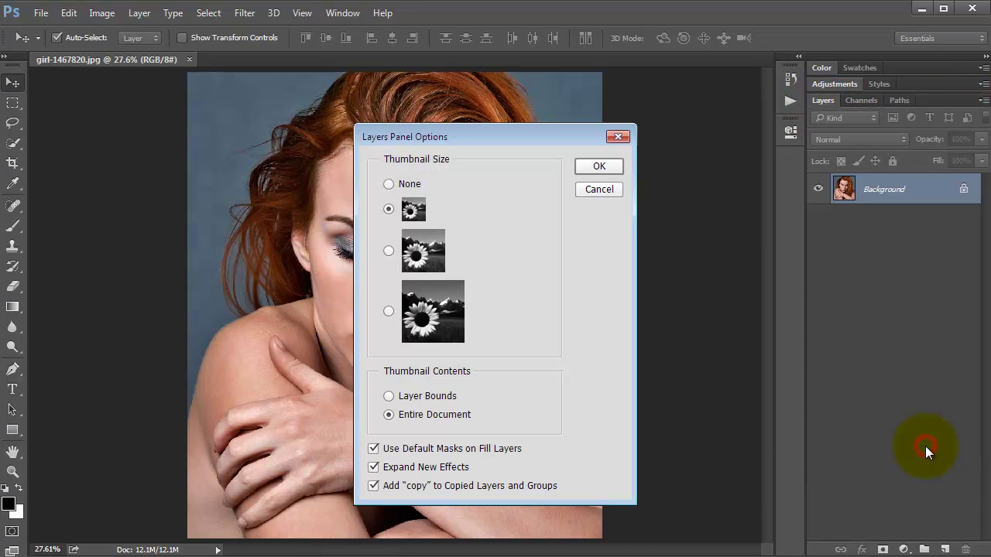
left_click(372, 486)
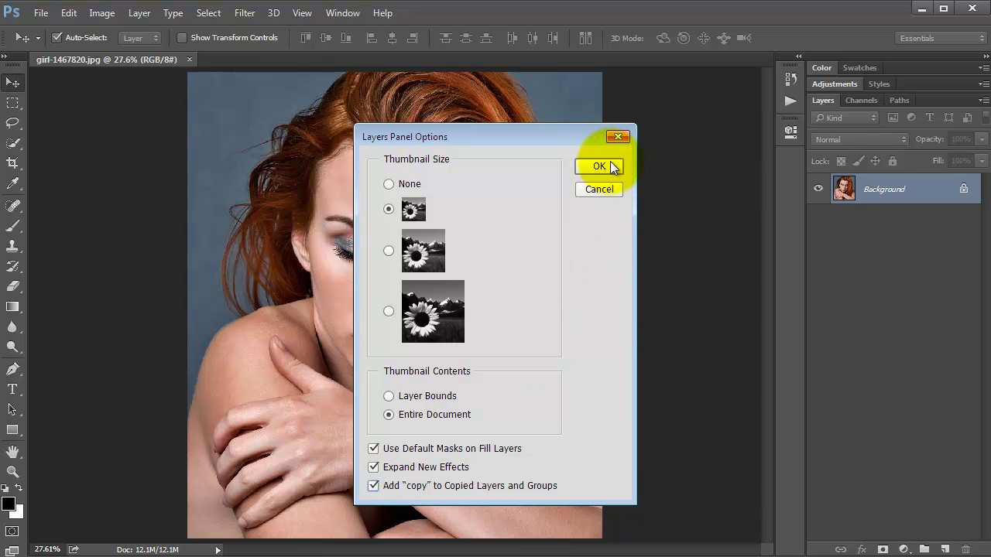
left_click(622, 137)
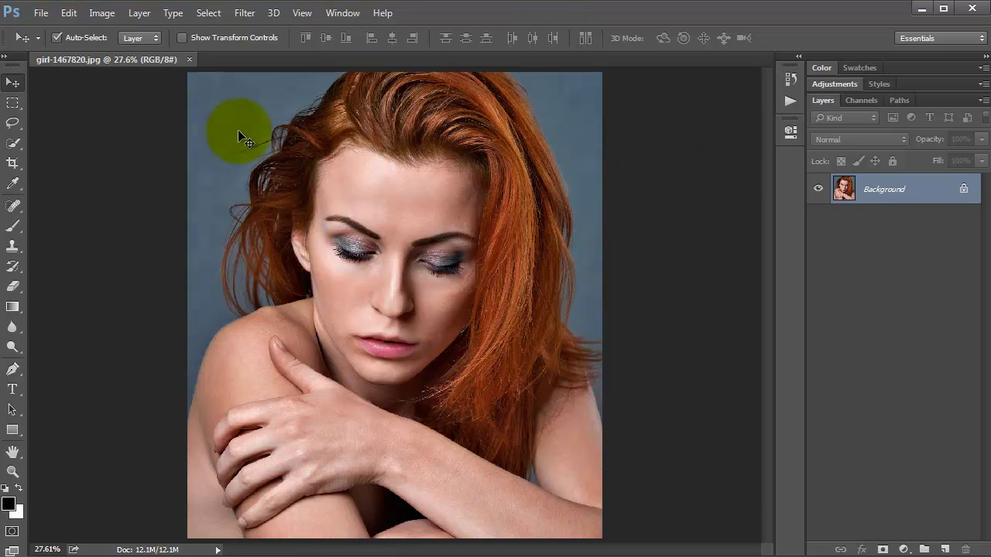
Step: Load the Digital Painting Photoshop Action .ATN file into the Actions panel
left_click(338, 15)
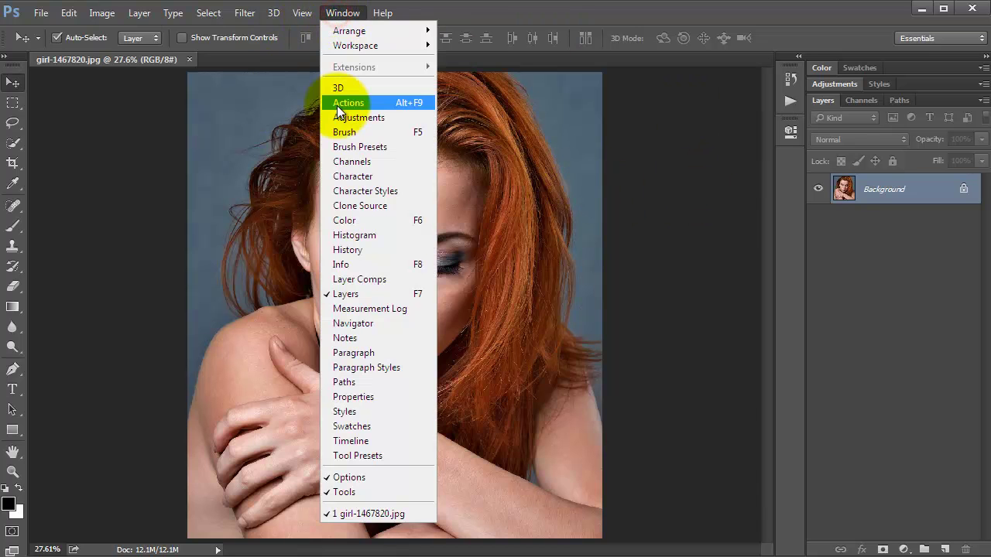
left_click(407, 103)
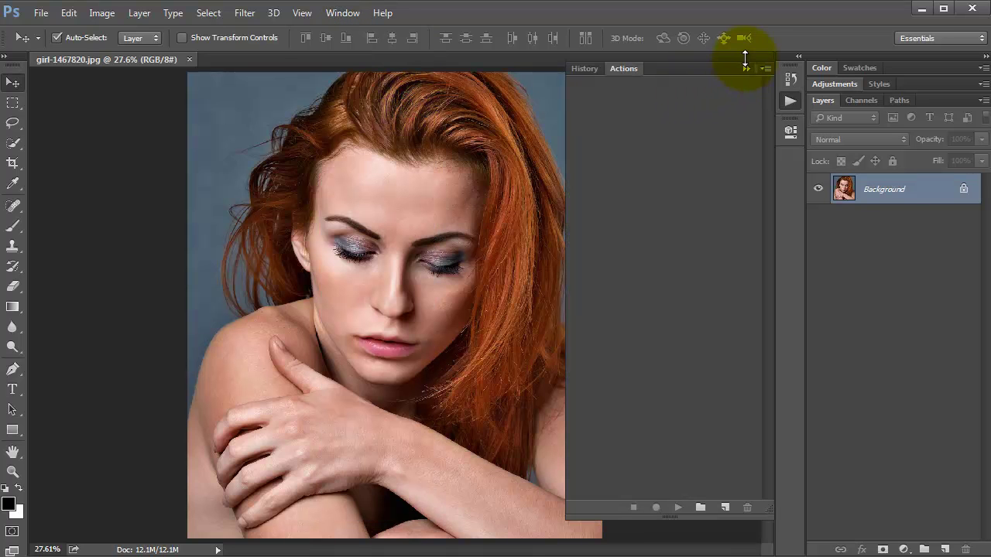
left_click(764, 70)
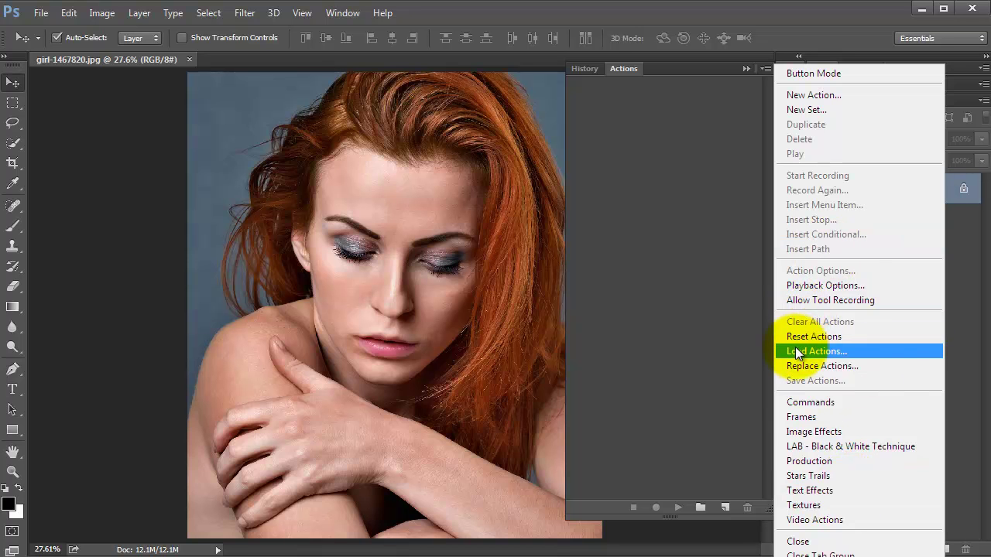
left_click(862, 349)
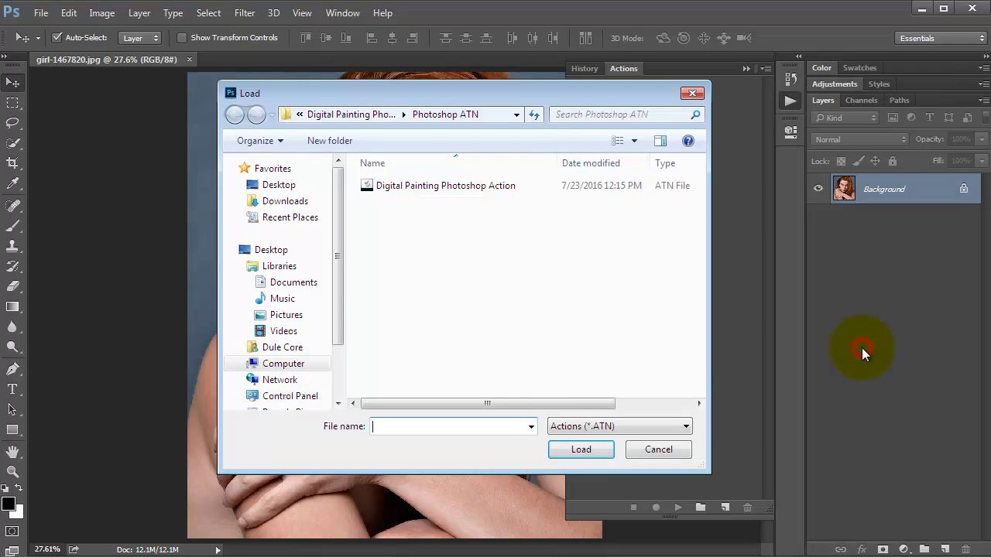
left_click(400, 187)
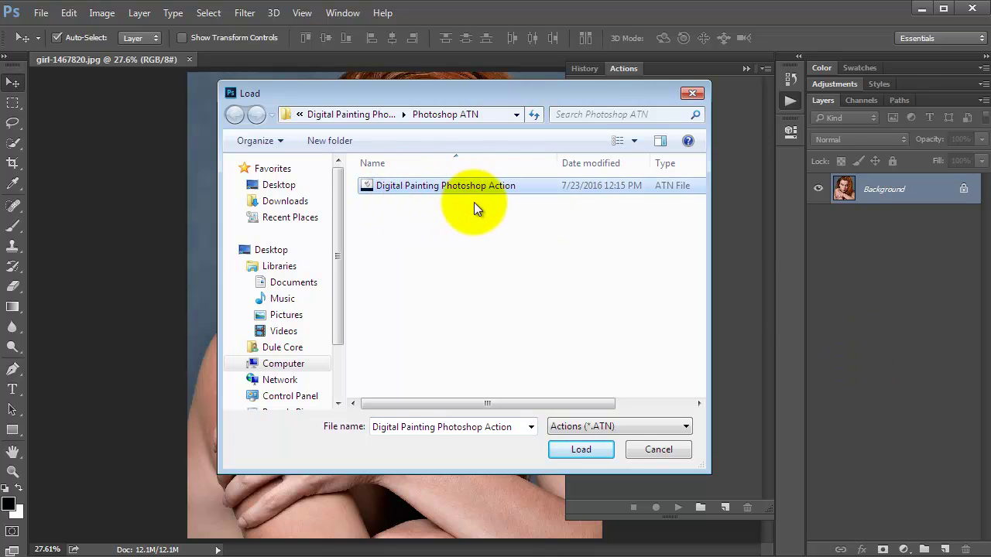
left_click(583, 454)
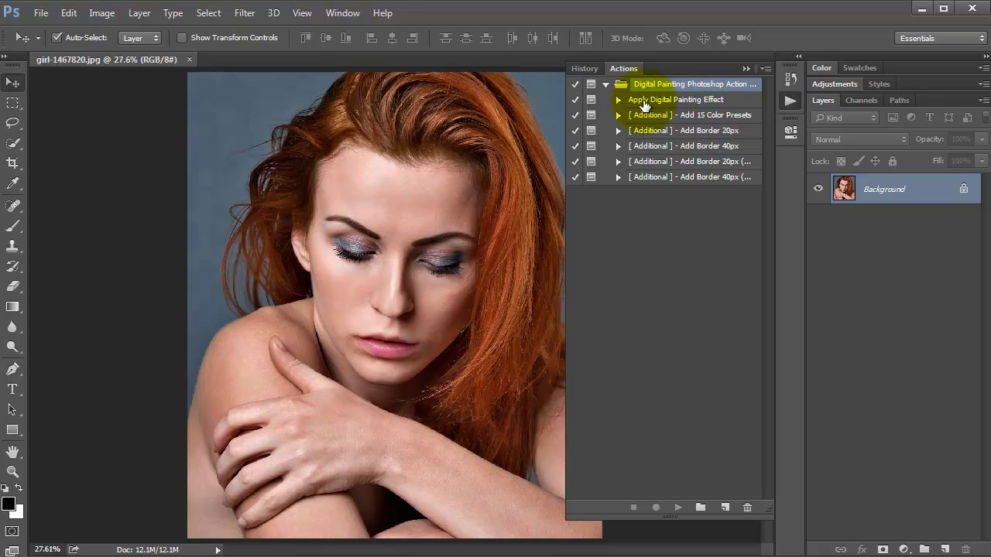
Step: Run Apply Digital Painting Effect, stop at Render Complete, and collapse the Actions panel
left_click(665, 101)
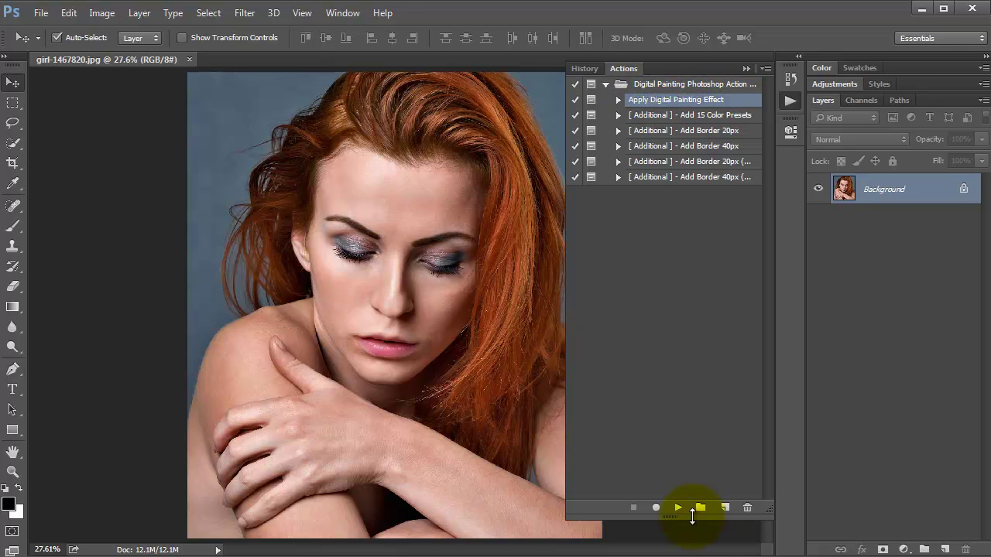
left_click(679, 508)
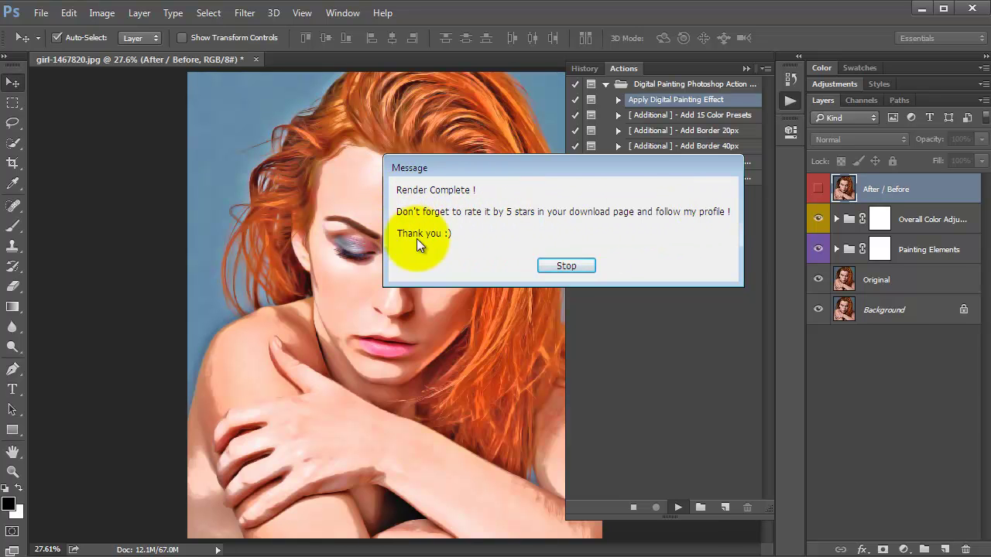
left_click(551, 264)
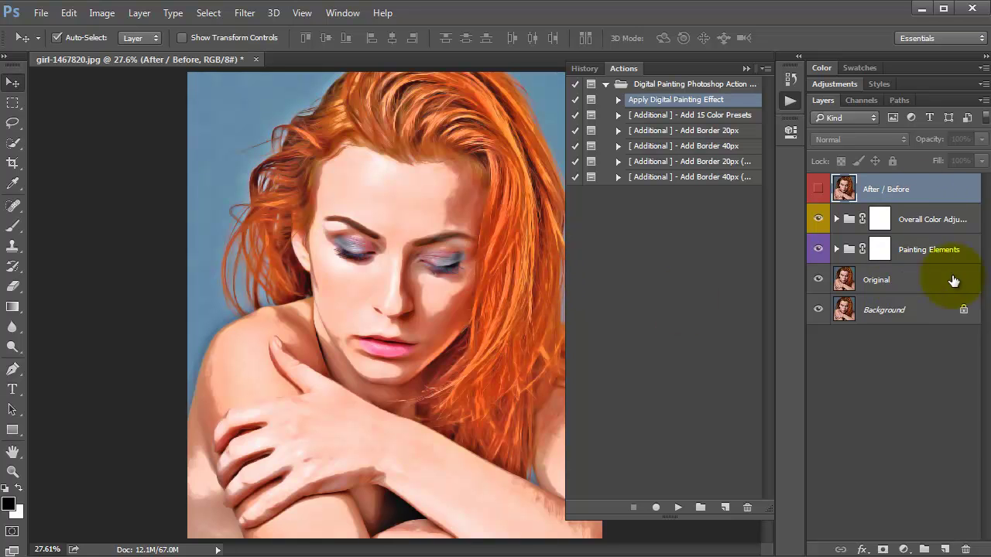
left_click(746, 69)
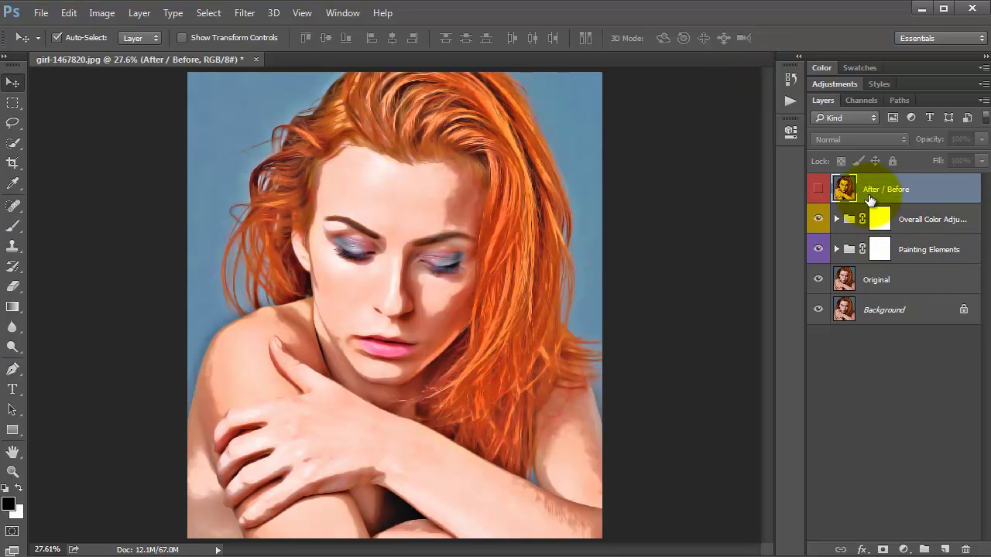
Step: Toggle After / Before to compare, widen the Layers panel, and select Overall Color Adjustments
left_click(819, 192)
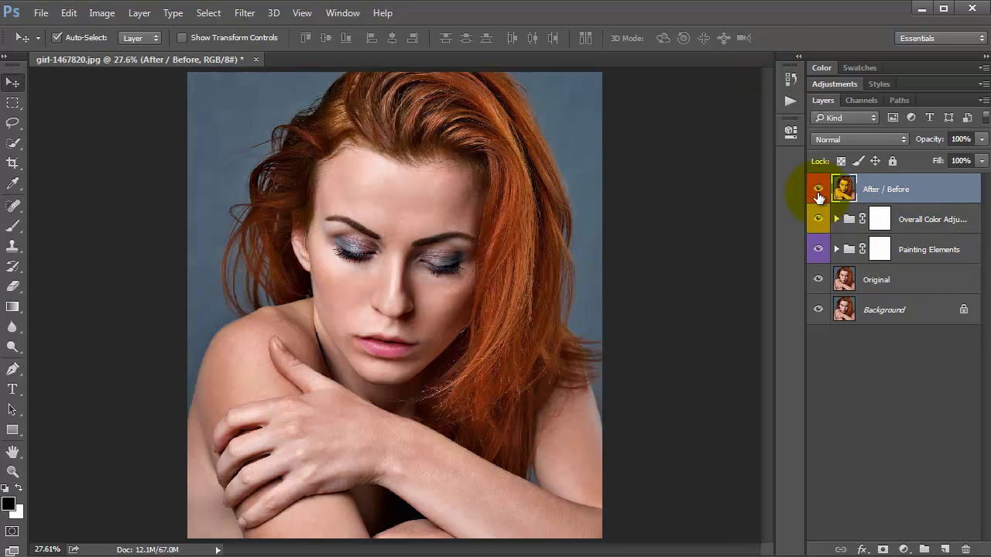
left_click(818, 192)
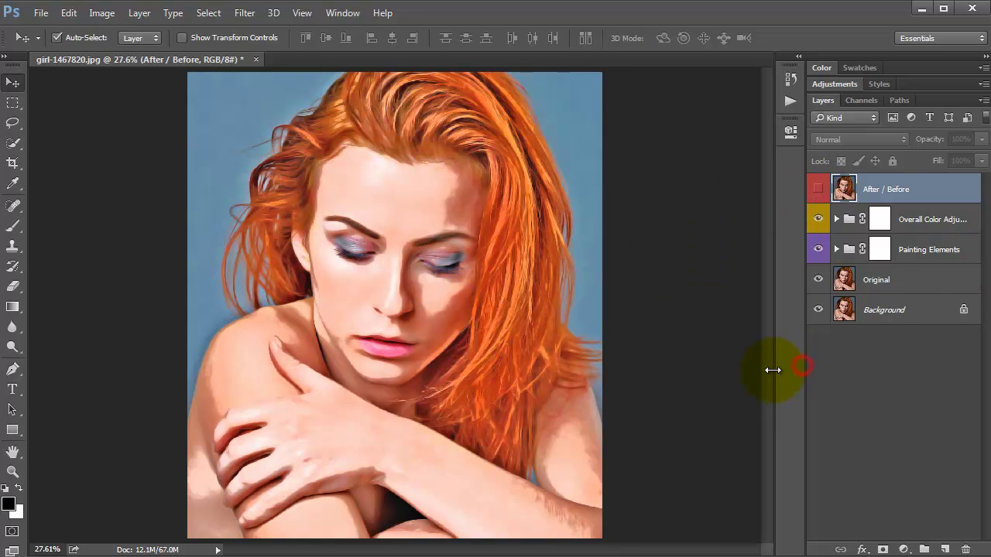
mouse_move(803, 376)
left_mouse_down()
mouse_move(757, 372)
mouse_move(771, 372)
left_mouse_up()
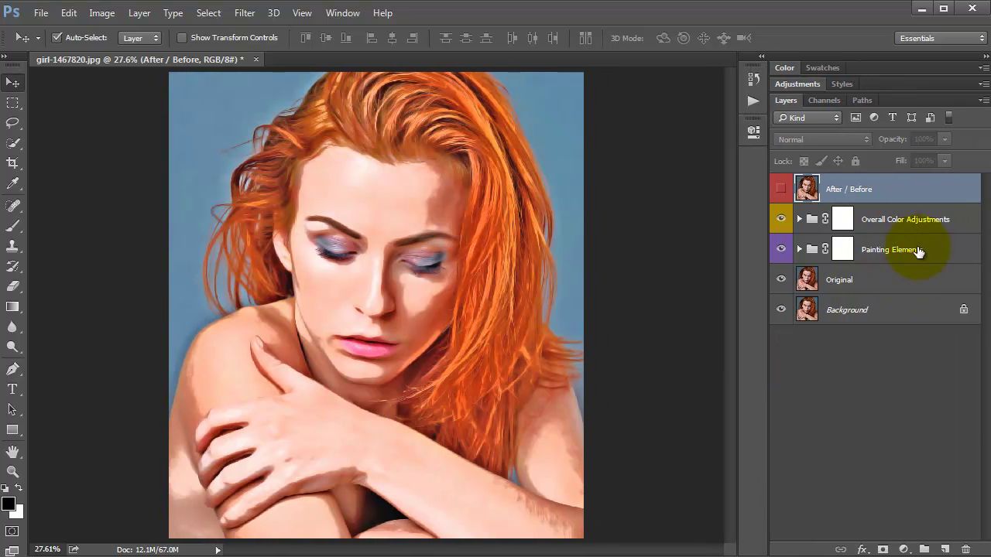
left_click(869, 220)
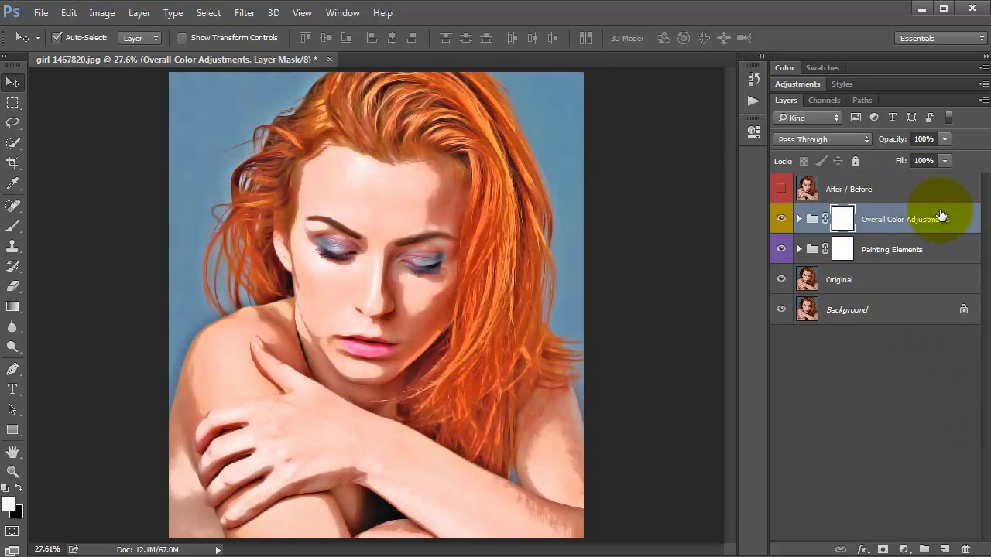
Step: Set the Change Overall Color Hue/Saturation hue to -2
left_click(799, 220)
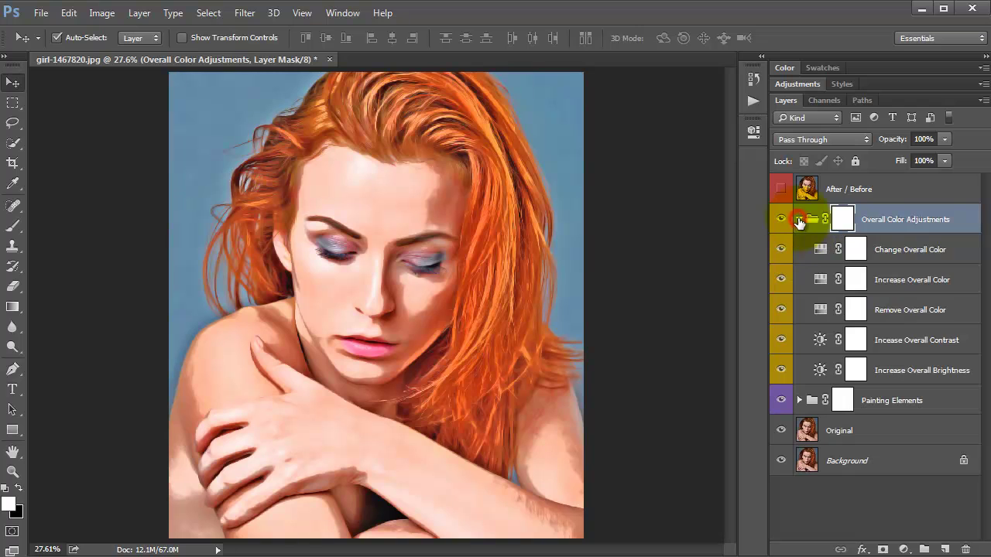
left_click(915, 254)
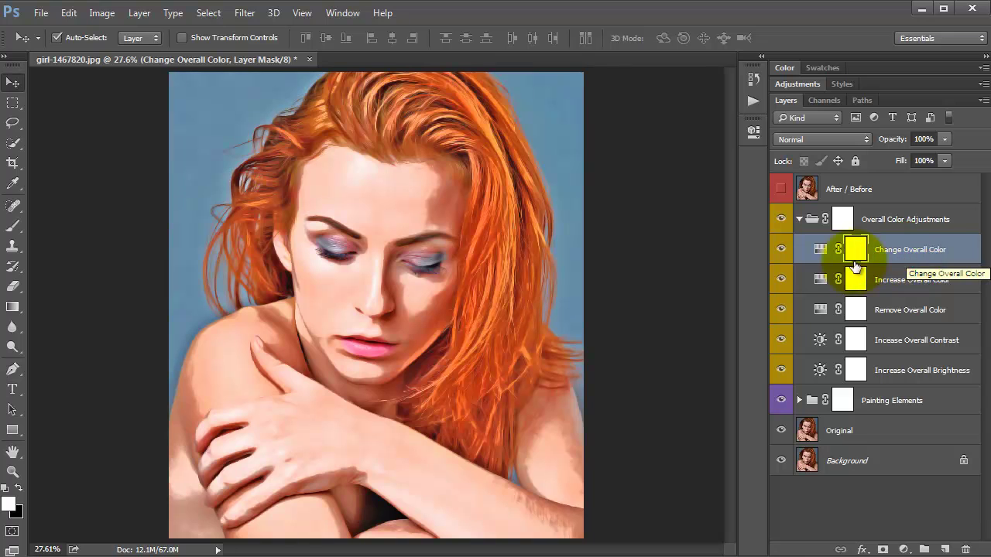
double_click(821, 250)
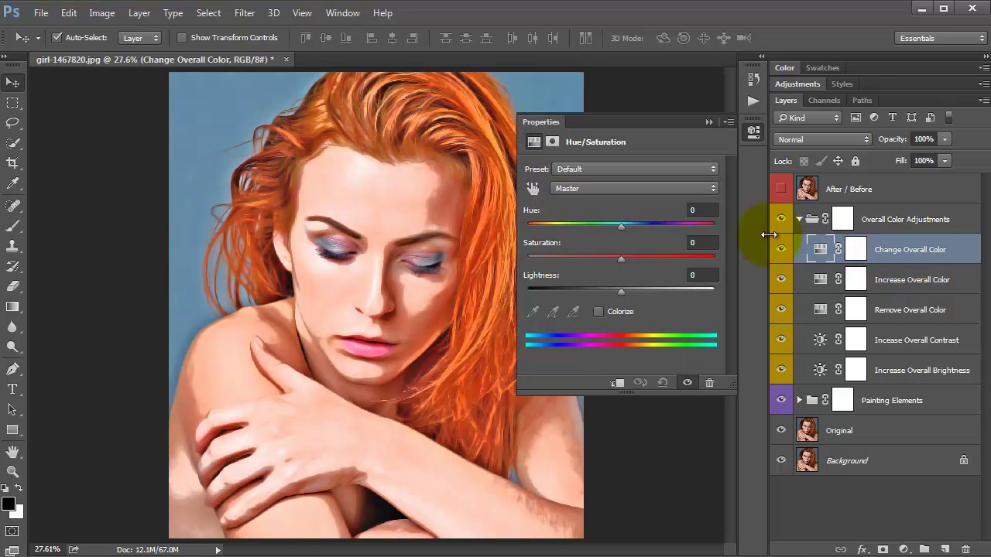
mouse_move(620, 229)
left_mouse_down()
mouse_move(710, 226)
mouse_move(529, 223)
mouse_move(631, 226)
mouse_move(619, 226)
left_mouse_up()
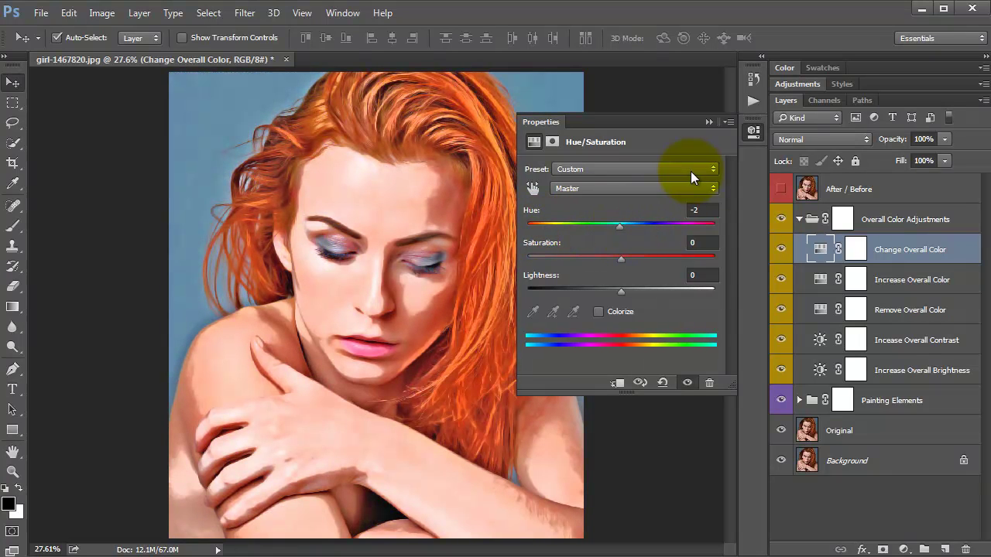
left_click(707, 123)
Step: Set Increase Overall Color to about 21% opacity and leave Remove Overall Color at 0%
left_click(891, 286)
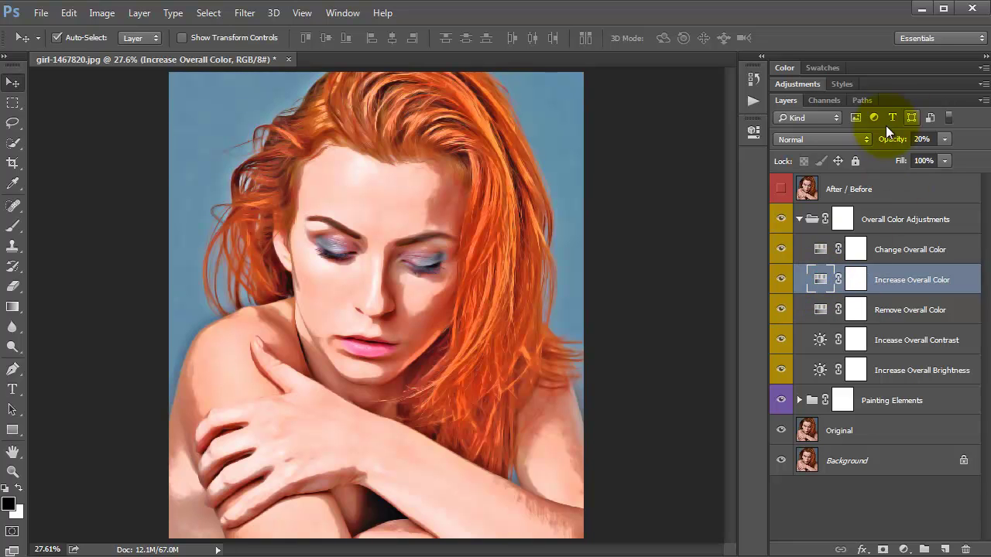
left_click_drag(890, 144, 982, 153)
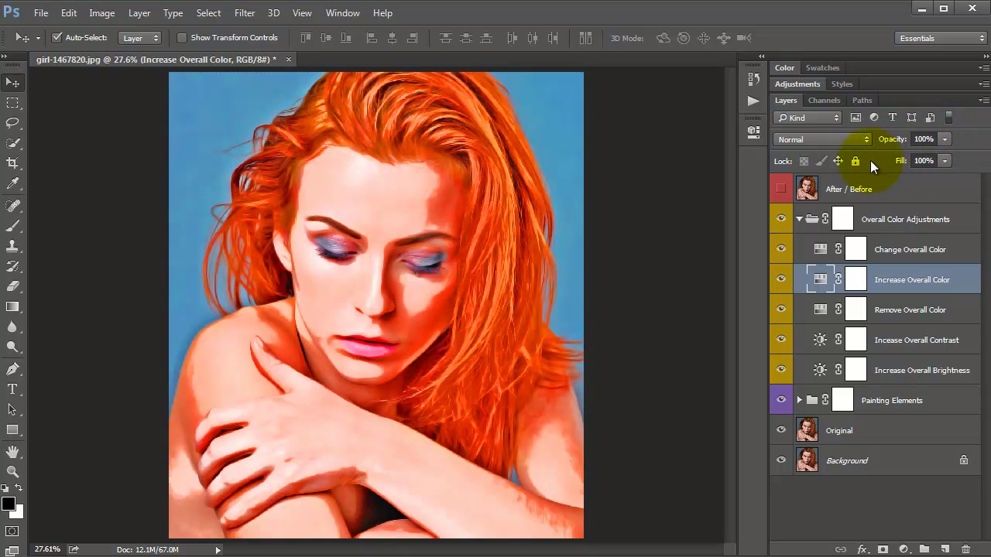
left_click_drag(894, 138, 865, 160)
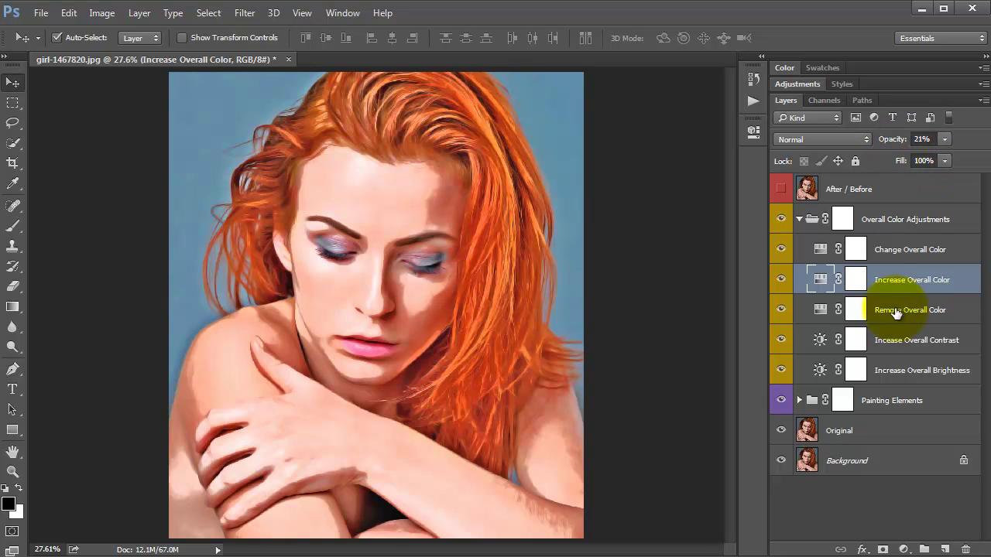
left_click(825, 309)
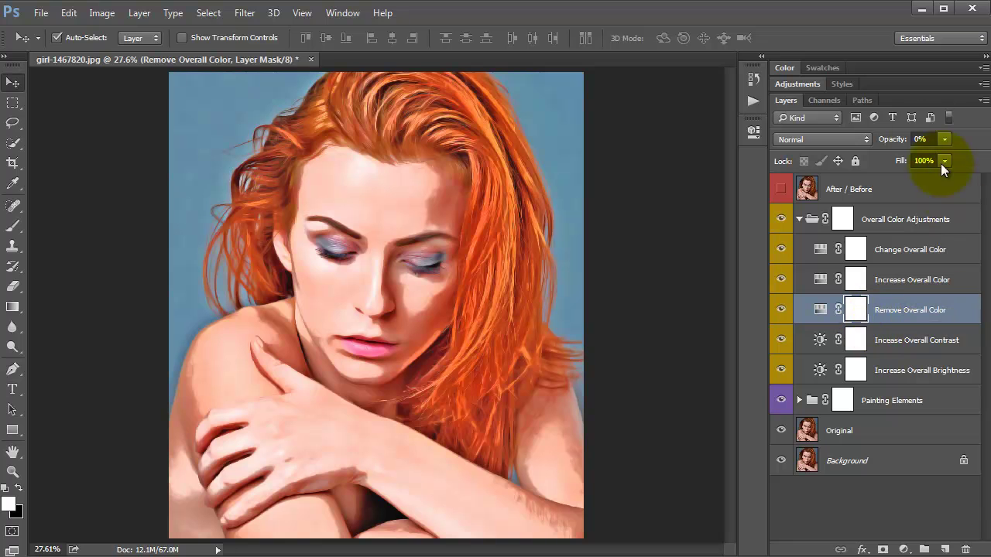
left_click_drag(879, 139, 972, 144)
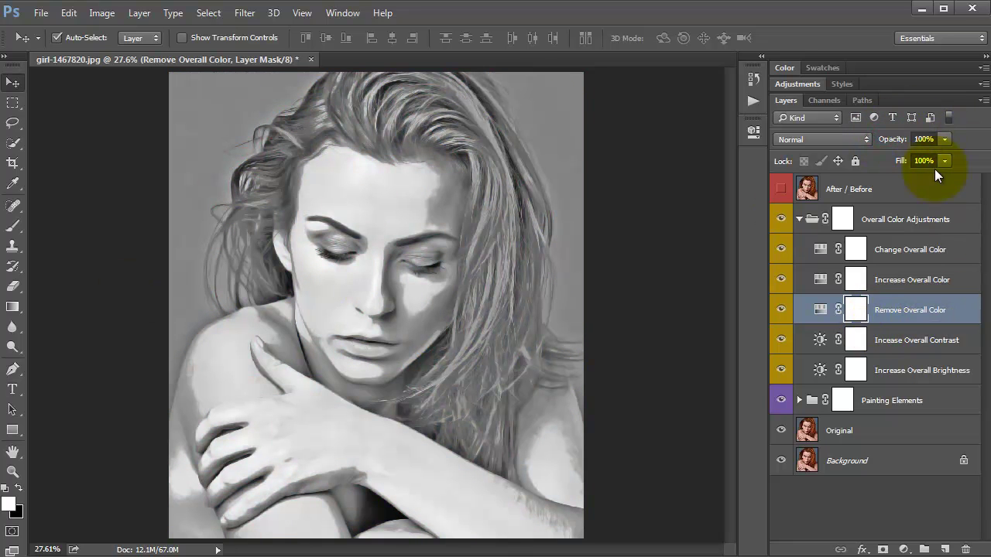
left_click_drag(902, 139, 630, 160)
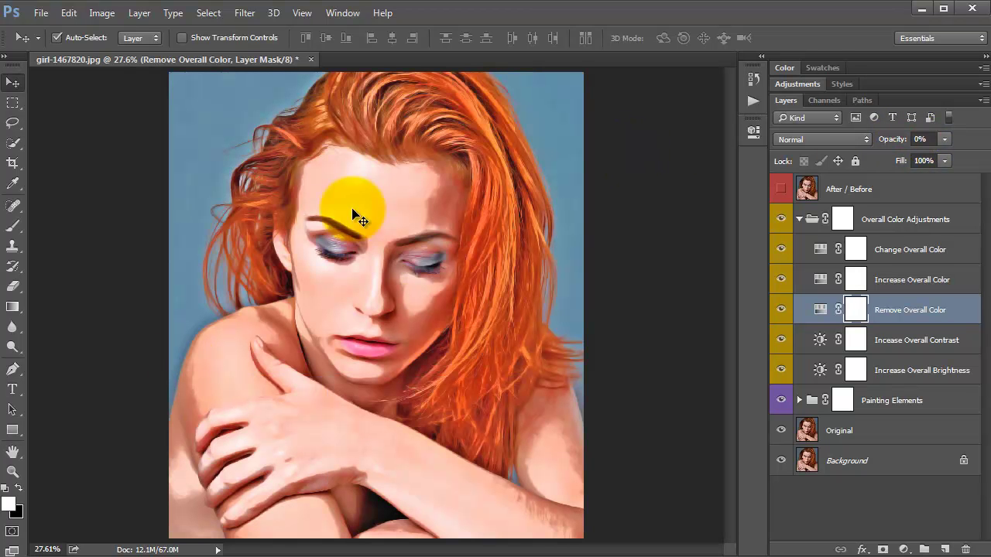
Step: Set Increase Overall Contrast to 38% opacity and keep Increase Overall Brightness at 0%
left_click(818, 341)
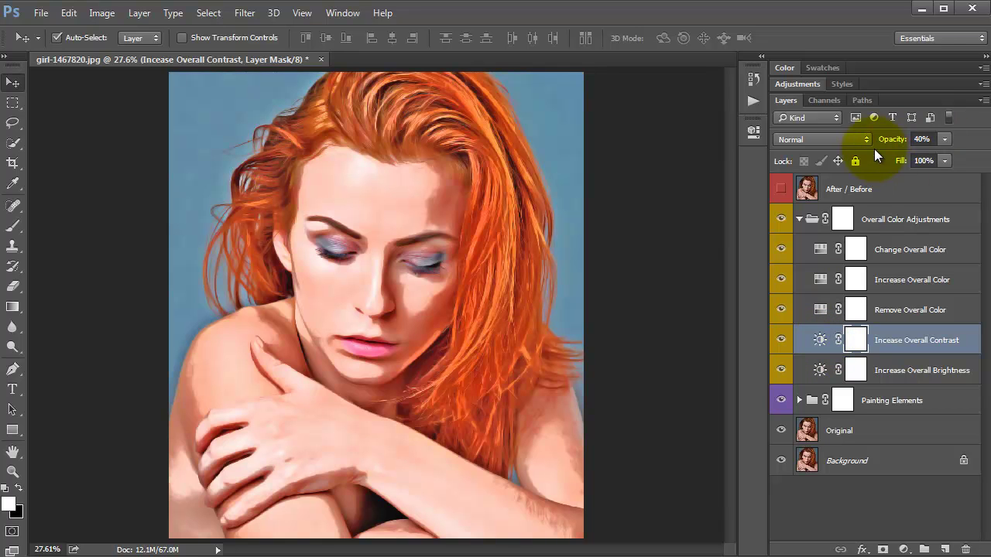
left_click_drag(884, 140, 973, 133)
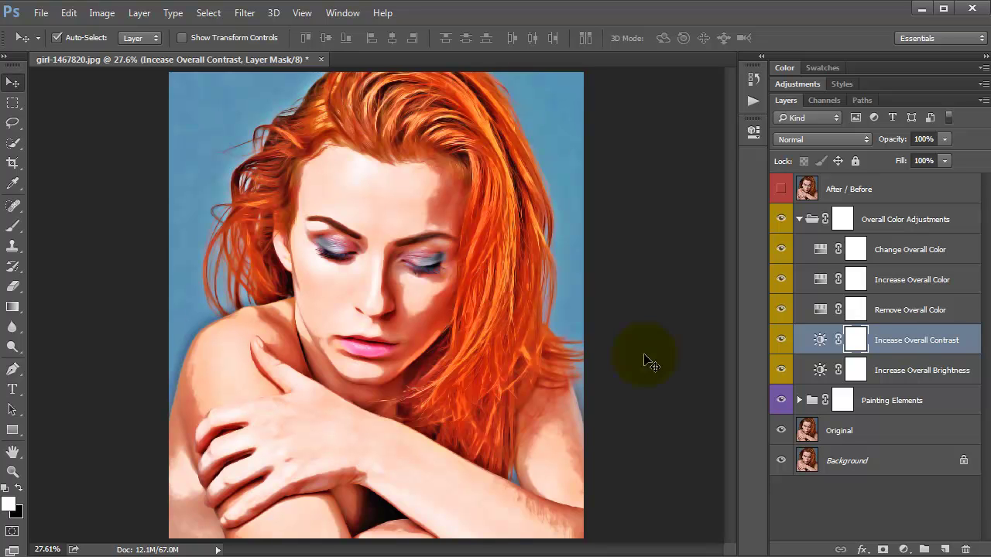
left_click_drag(896, 138, 844, 150)
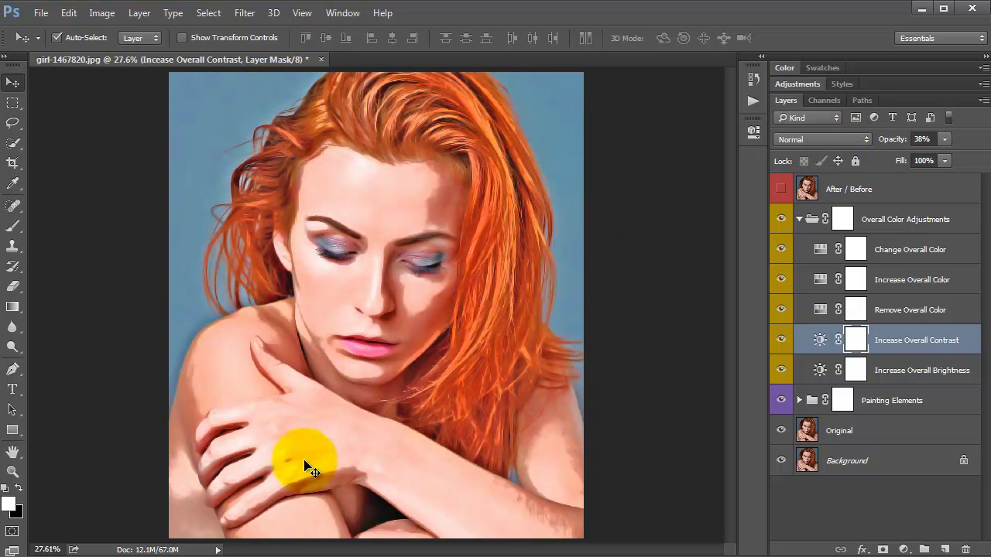
left_click(916, 379)
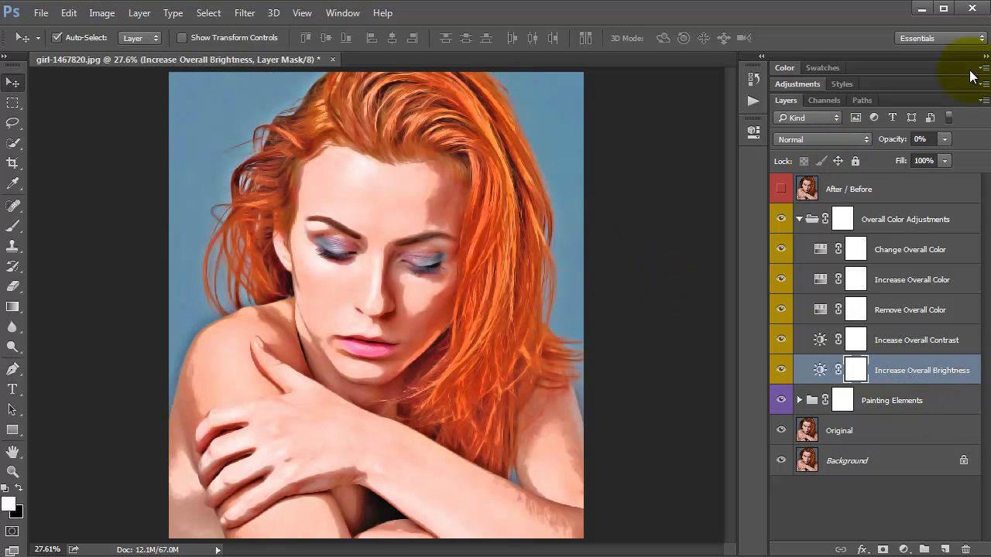
mouse_move(882, 146)
left_mouse_down()
mouse_move(959, 139)
mouse_move(878, 152)
left_mouse_up()
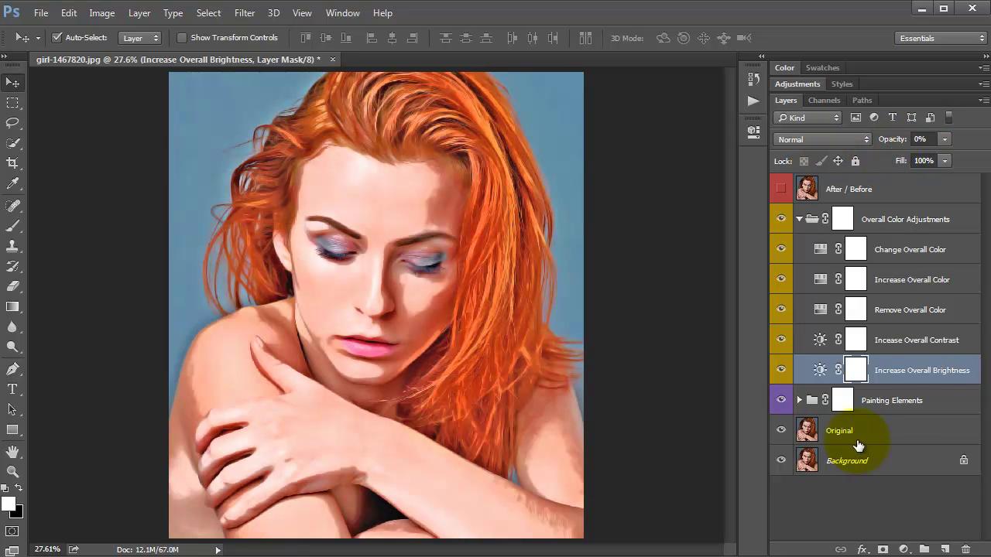
Step: Collapse Overall Color Adjustments and Painting Elements, select After / Before, and show the Actions list
left_click(798, 221)
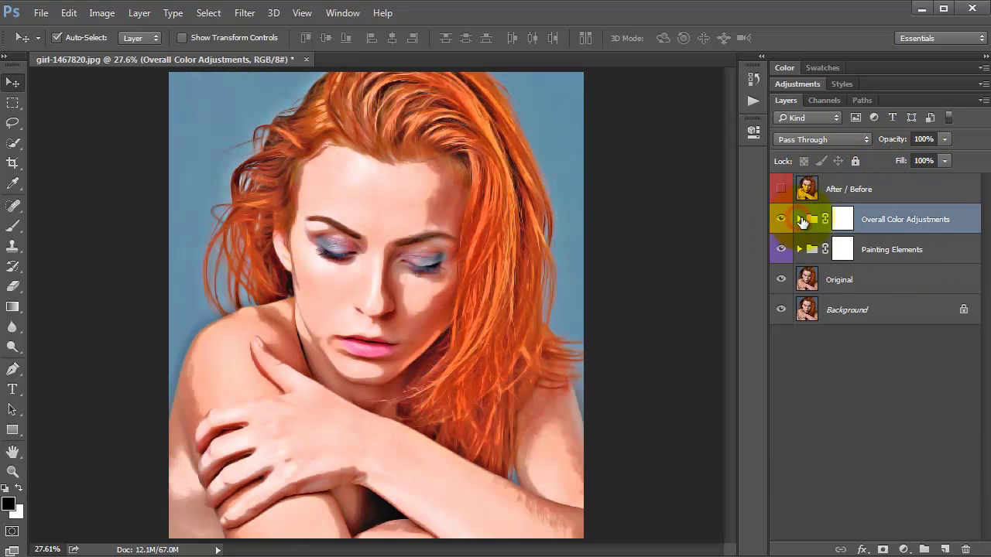
left_click(917, 251)
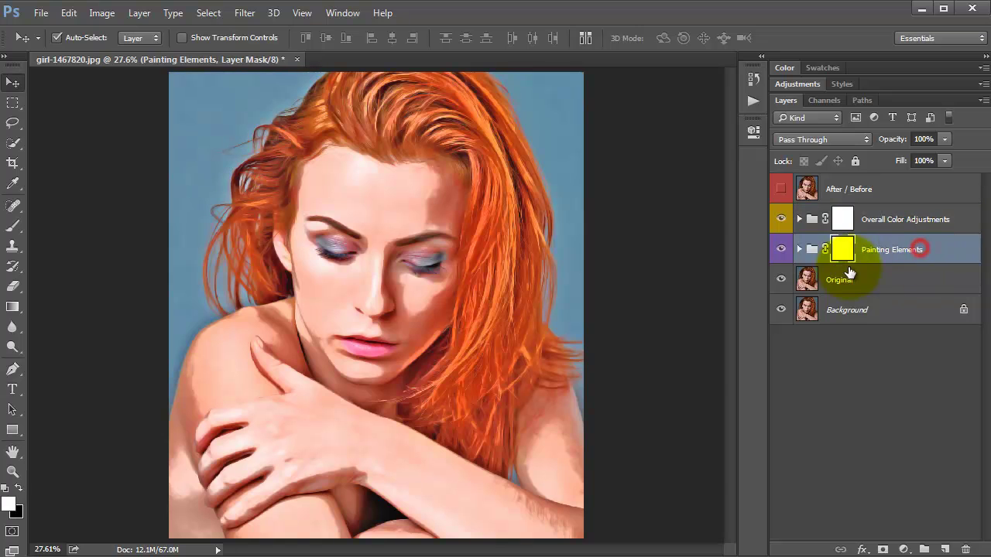
left_click(799, 249)
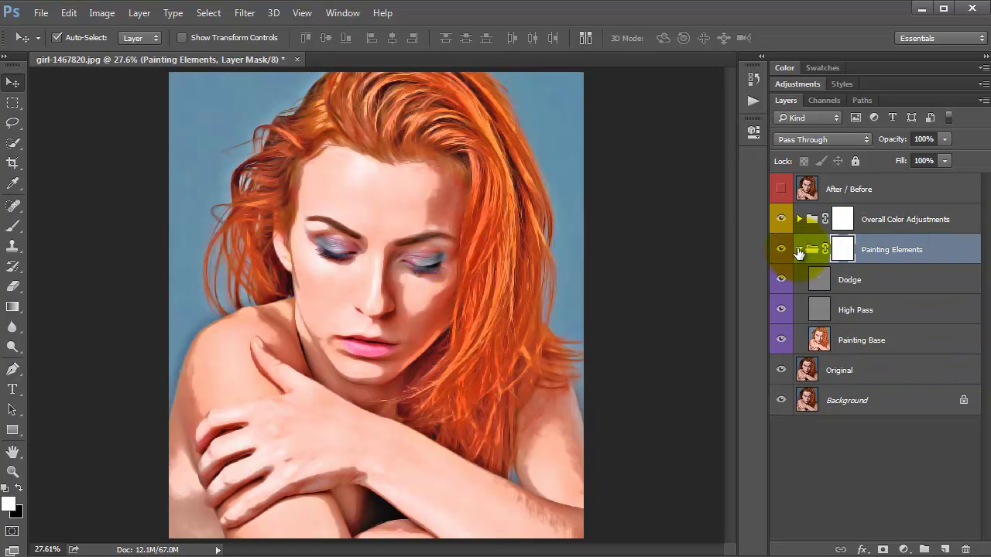
left_click(799, 250)
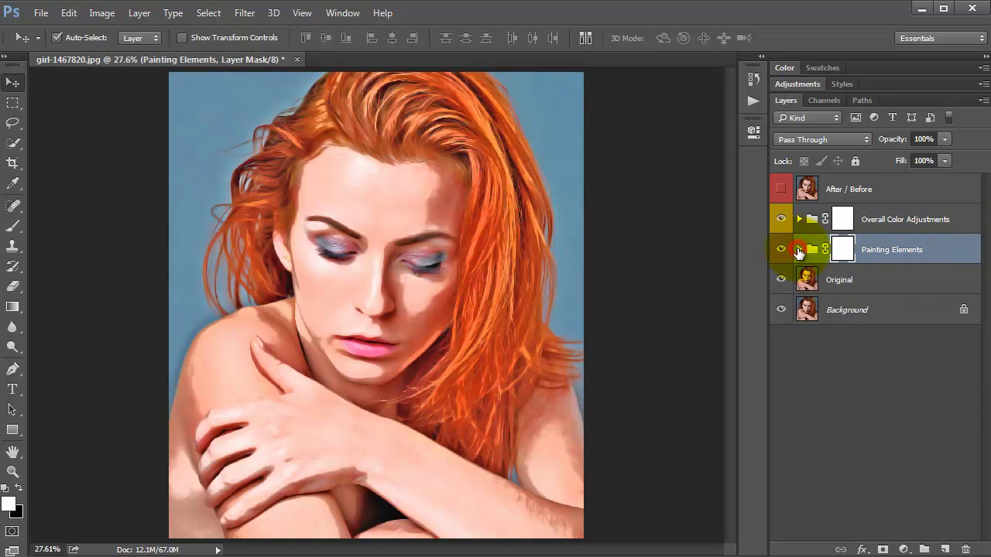
left_click(874, 189)
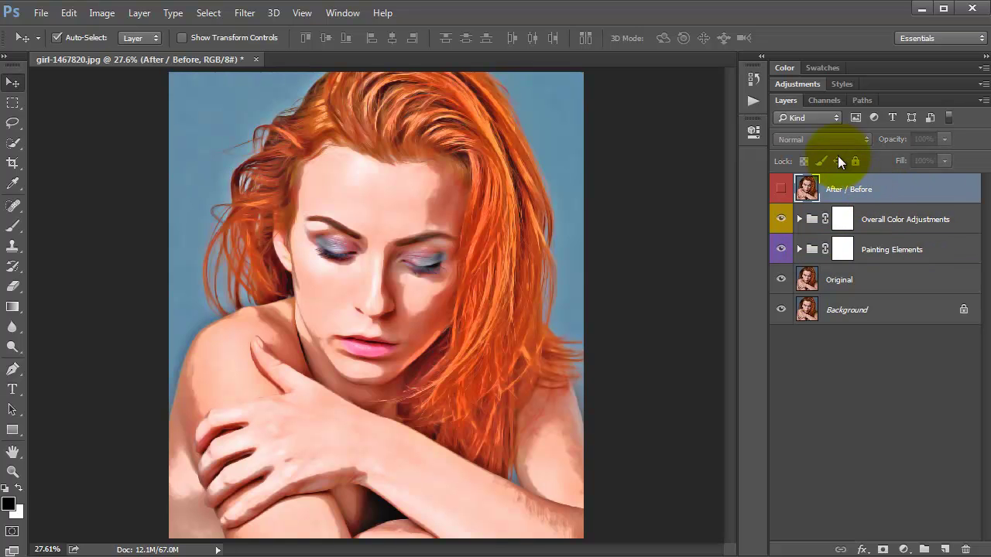
left_click(754, 102)
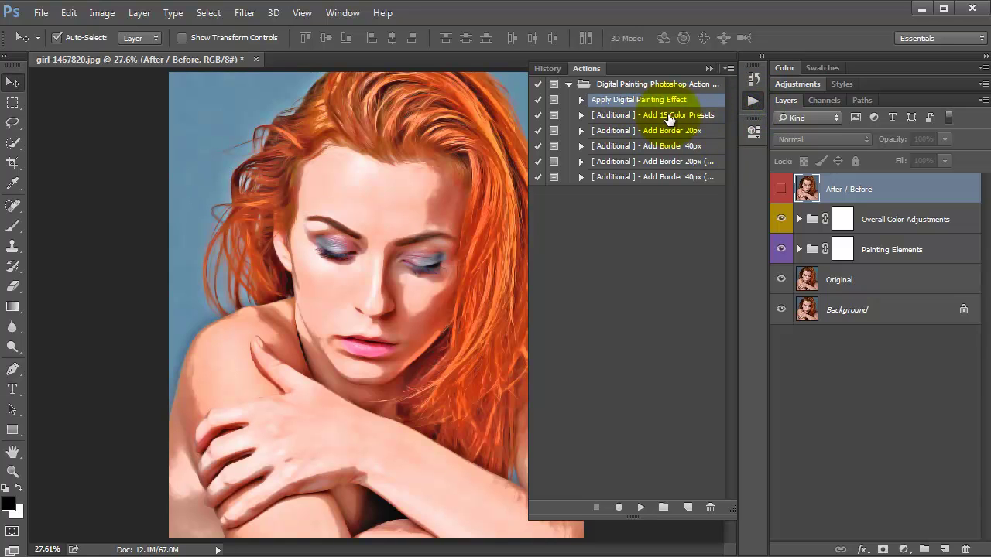
Step: Run the '[Additional] - Add 15 Color Presets' action, adding hidden groups Color - 01 to Color - 15
left_click(702, 116)
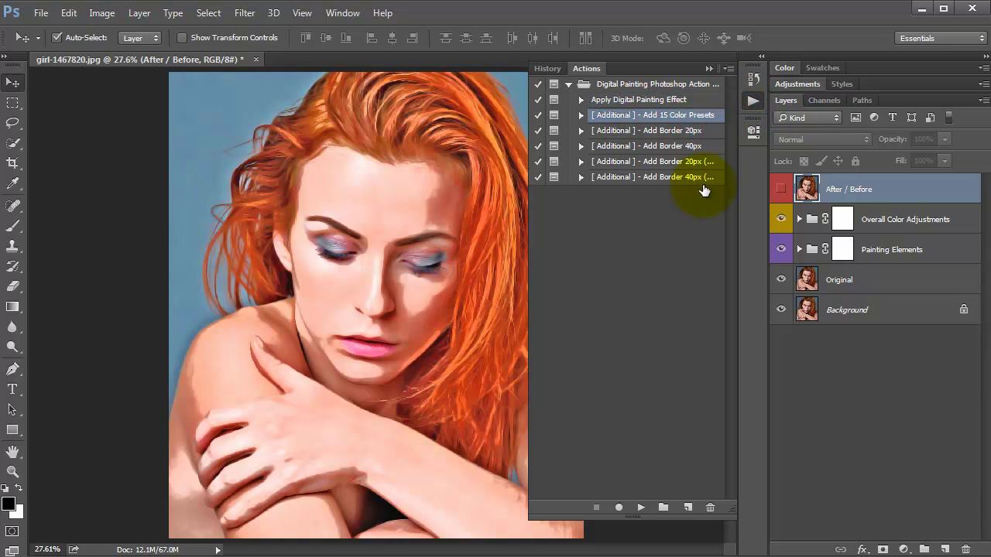
left_click(641, 507)
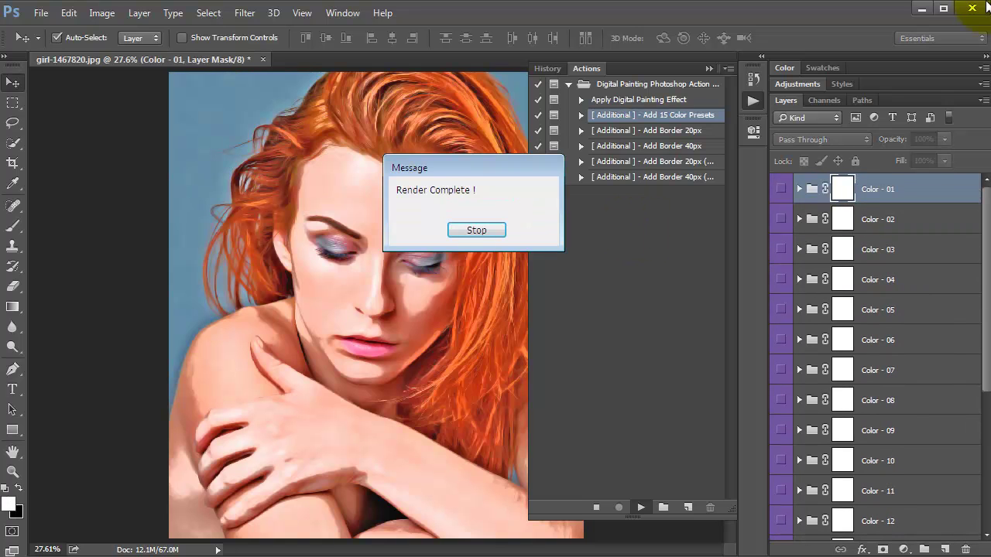
left_click(475, 230)
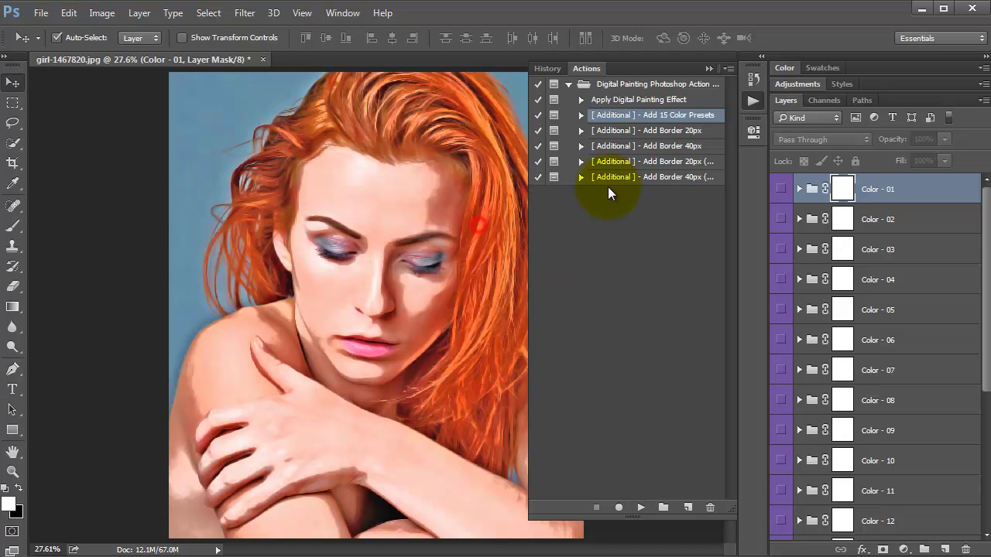
left_click(709, 70)
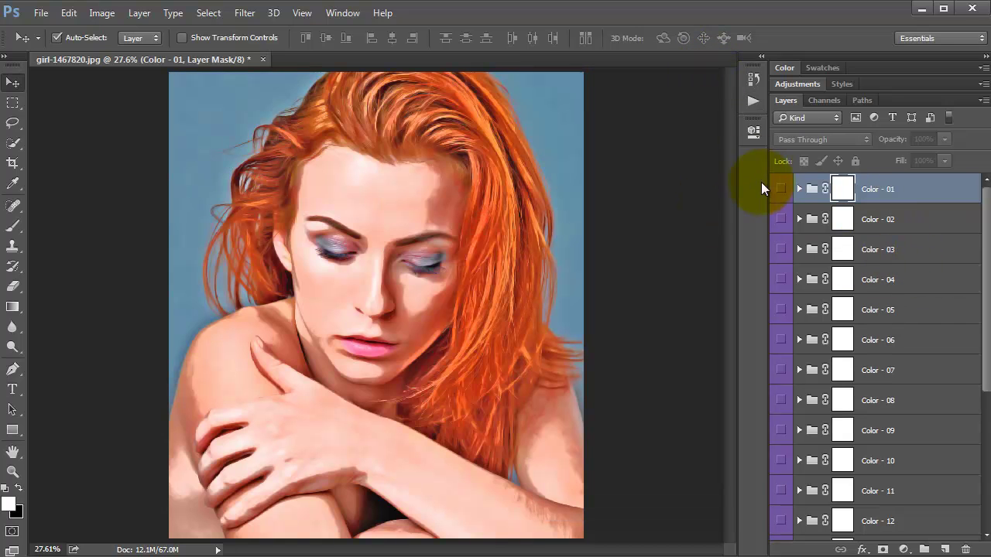
left_click(782, 189)
left_click(782, 188)
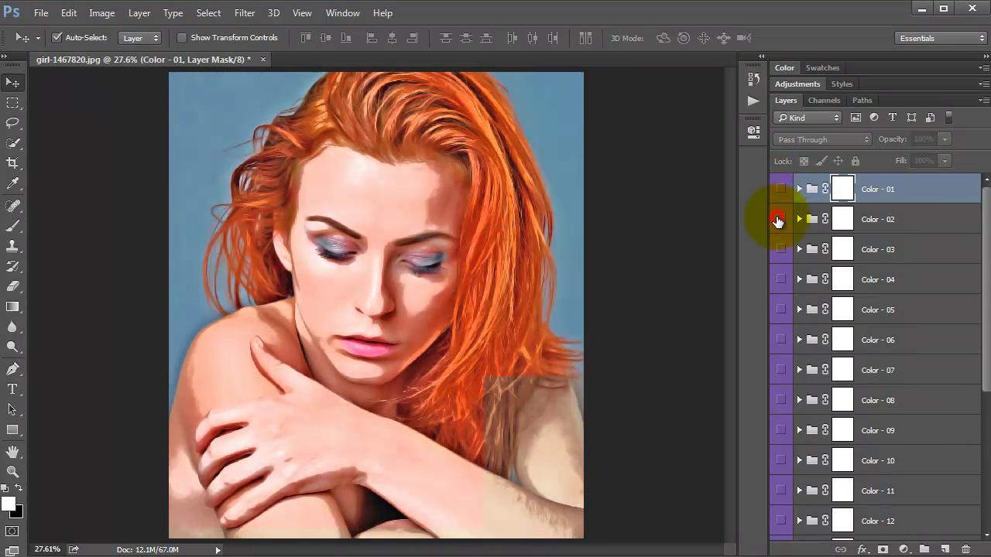
left_click(779, 249)
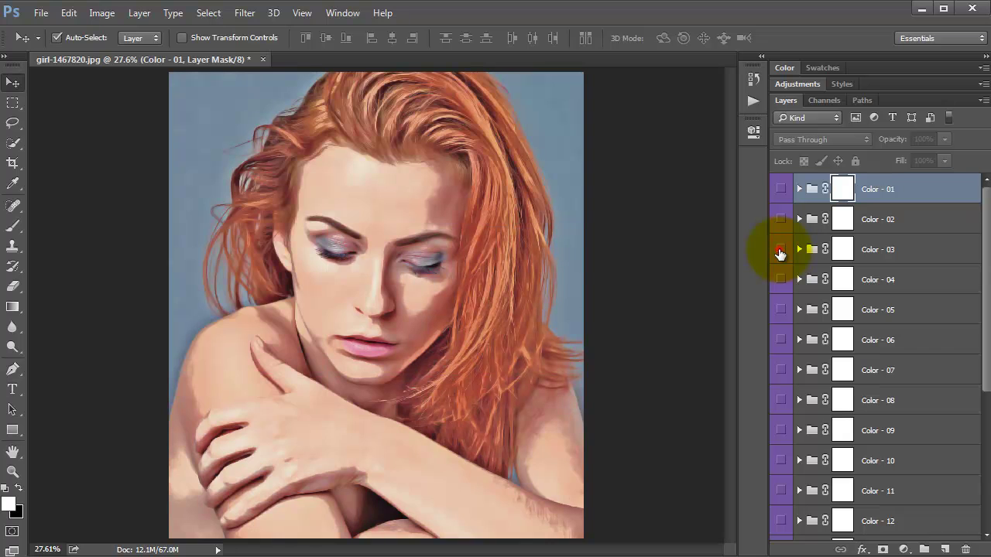
key("ctrl+plus")
key("ctrl+plus")
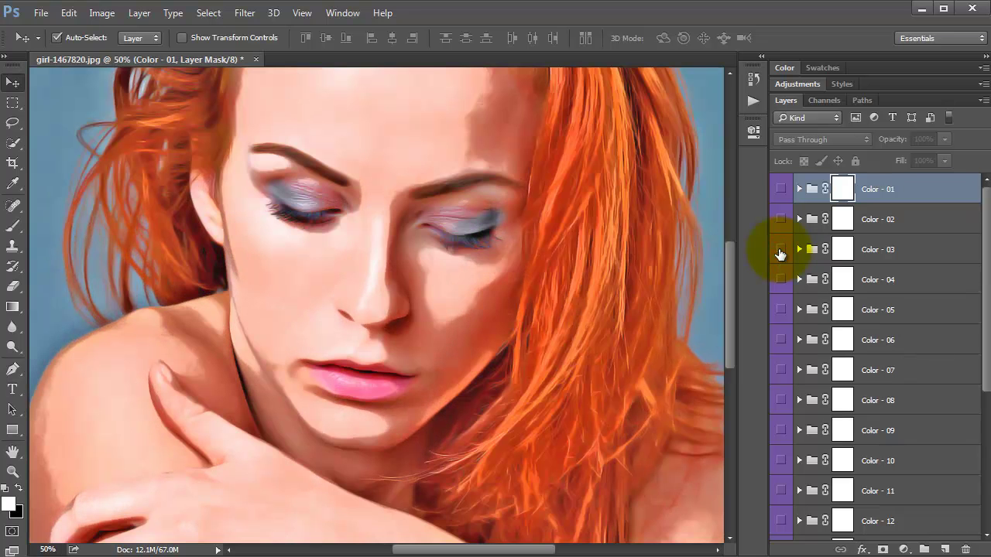
left_click_drag(460, 265, 453, 317)
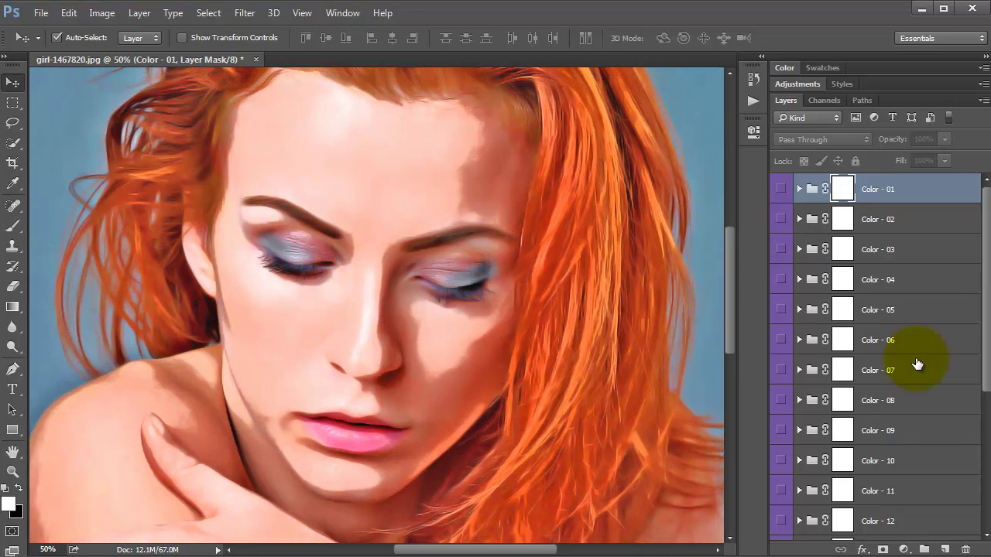
left_click(780, 309)
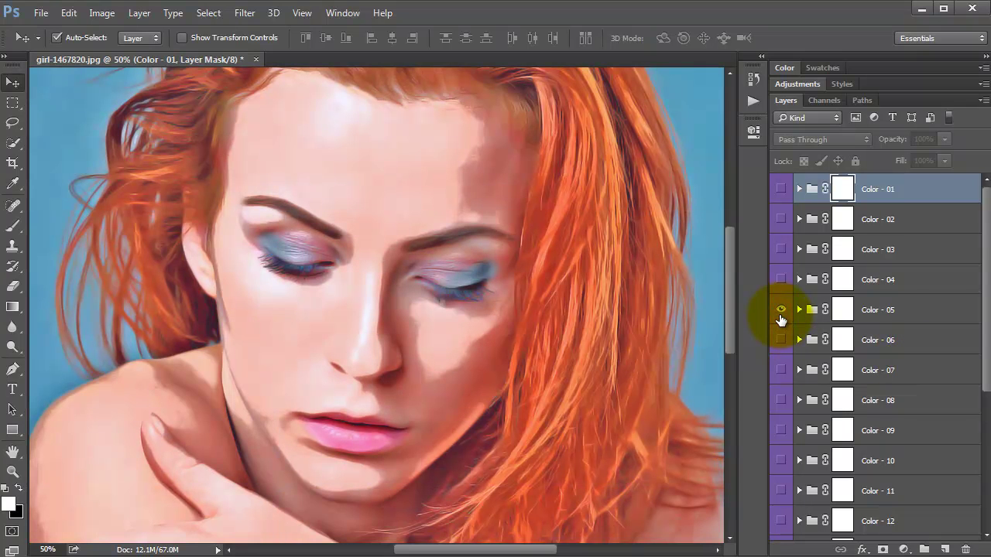
left_click(779, 340)
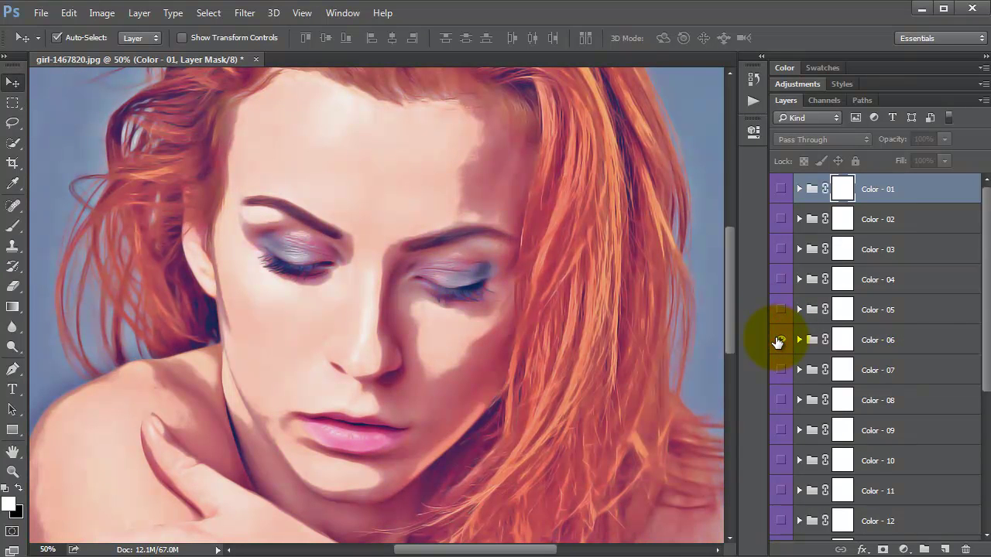
left_click(779, 370)
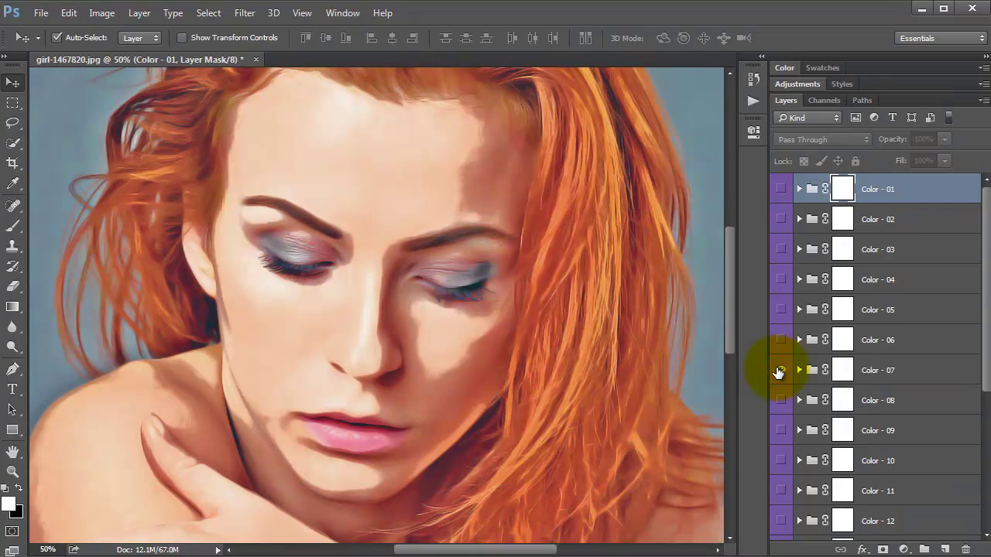
left_click(778, 370)
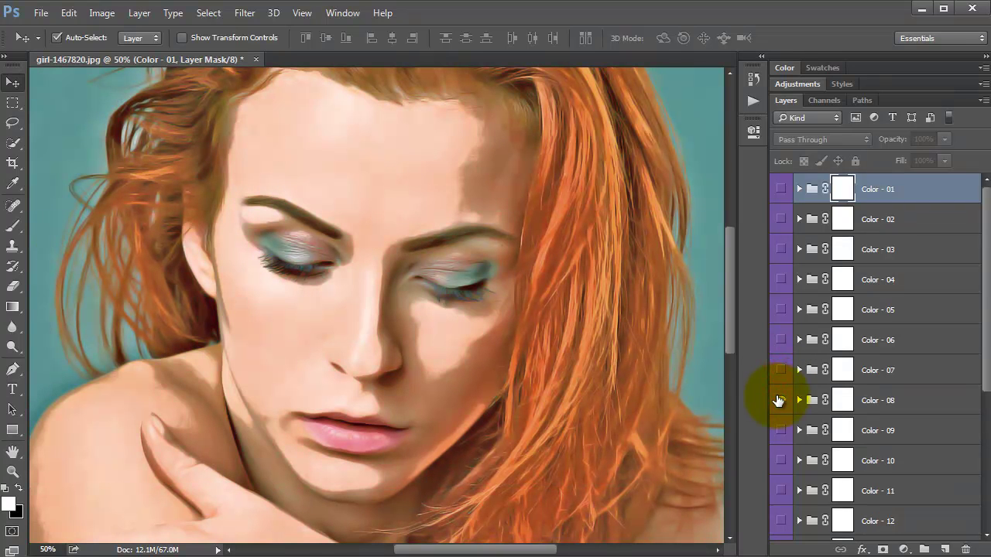
left_click(779, 430)
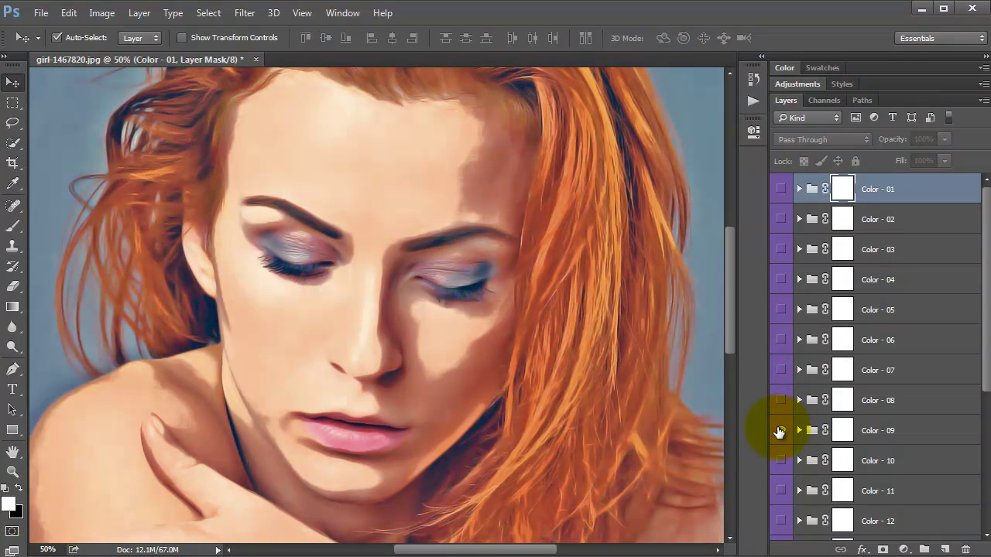
left_click(779, 430)
left_click(780, 461)
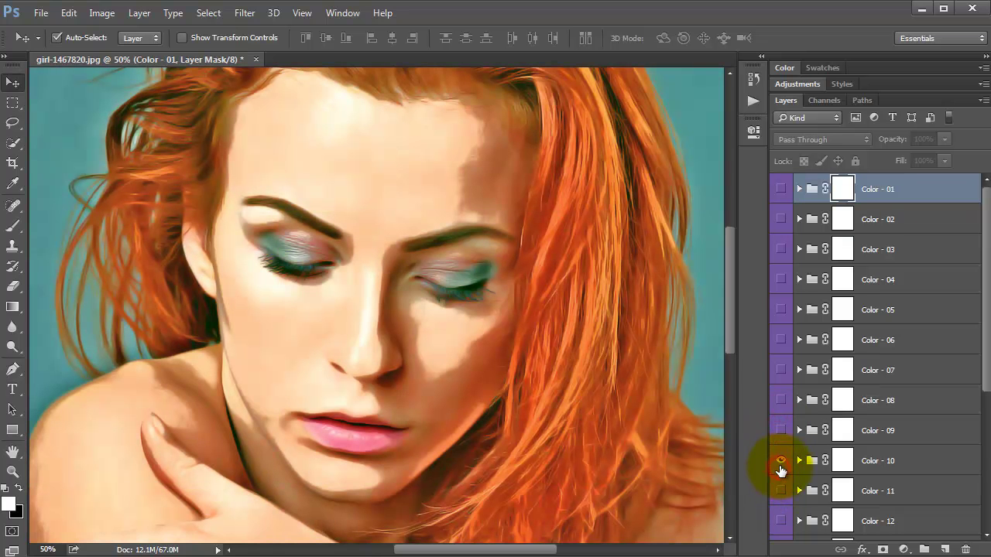
left_click_drag(983, 383, 983, 456)
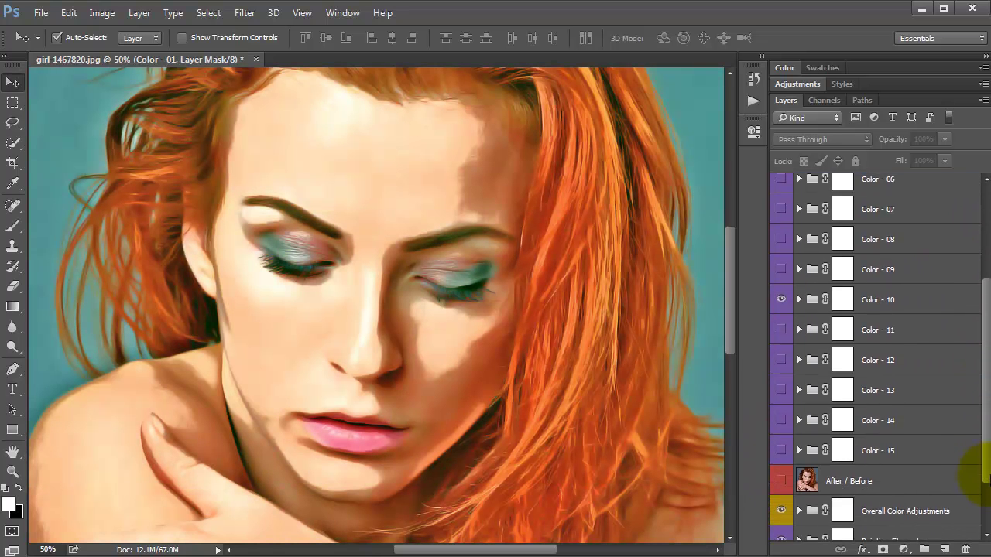
left_click(780, 298)
left_click(780, 327)
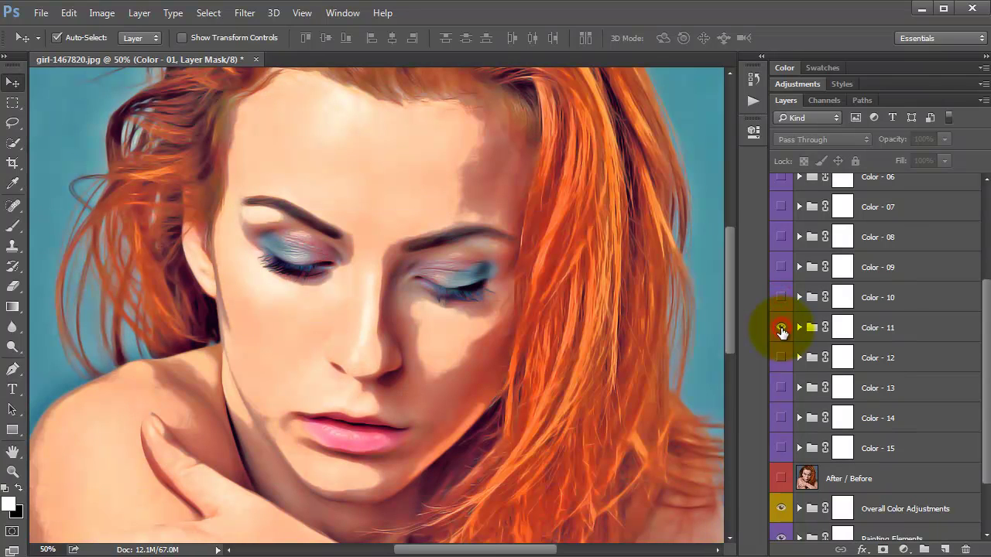
left_click(780, 327)
left_click(779, 357)
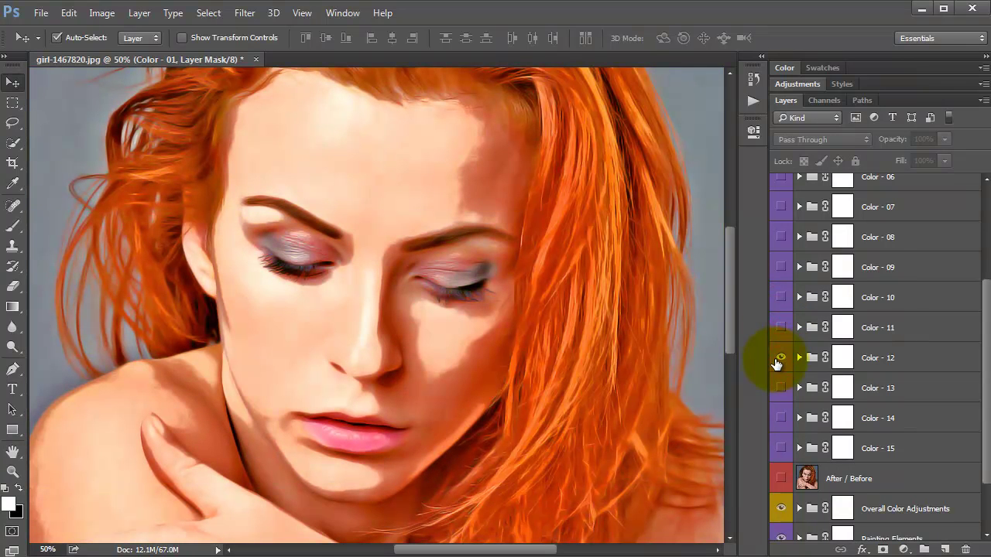
left_click(780, 357)
left_click(780, 387)
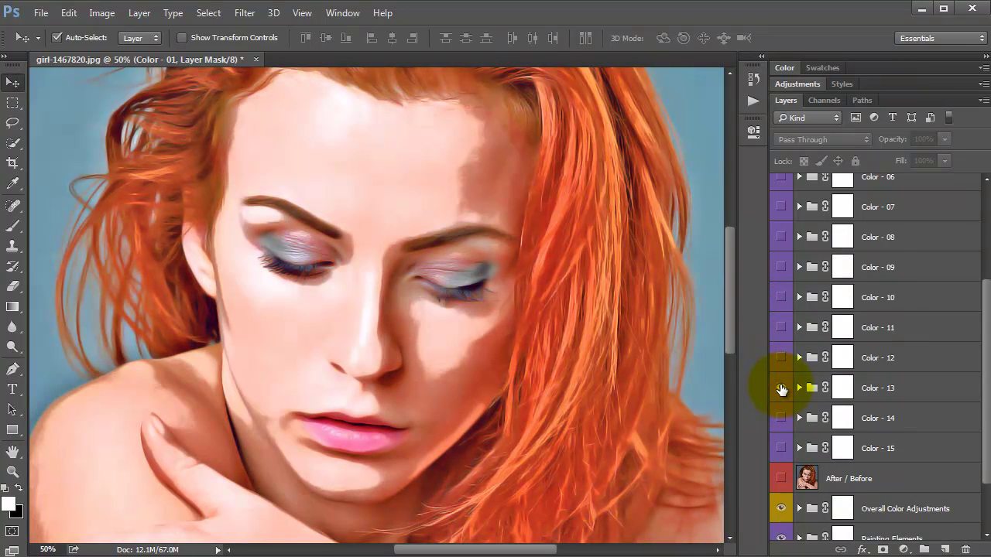
left_click(781, 388)
left_click(780, 418)
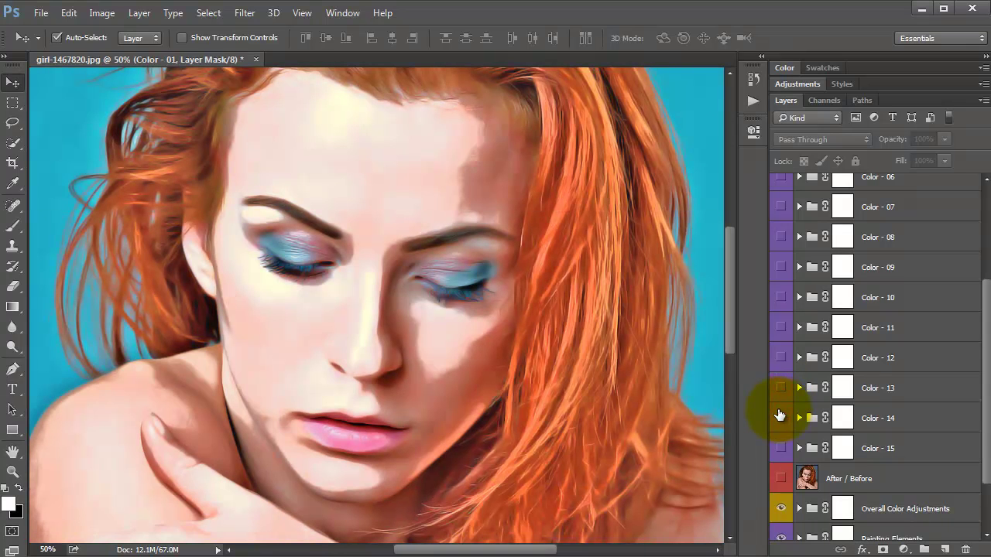
left_click(781, 418)
left_click(780, 448)
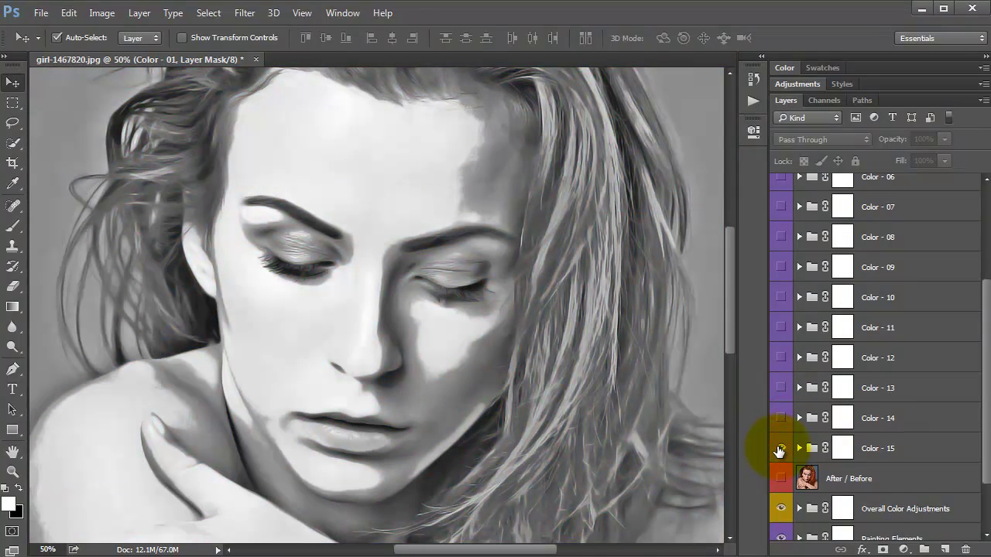
left_click(779, 449)
key("ctrl+0")
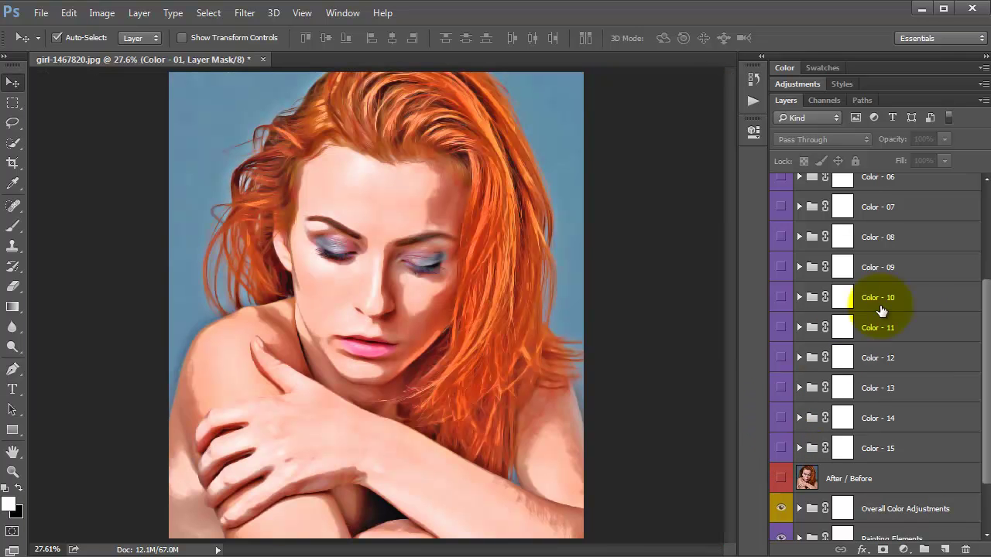